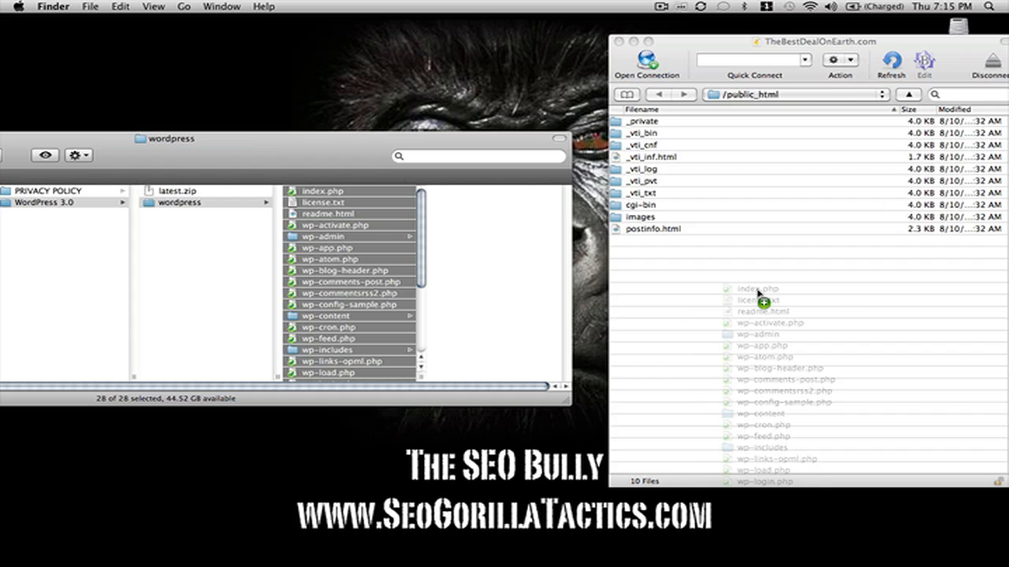
Upload the selected WordPress files into /public_html on the server, giving 38 files.
{"action": "left_click_drag", "start_coordinate": [759, 293], "coordinate": [758, 293]}
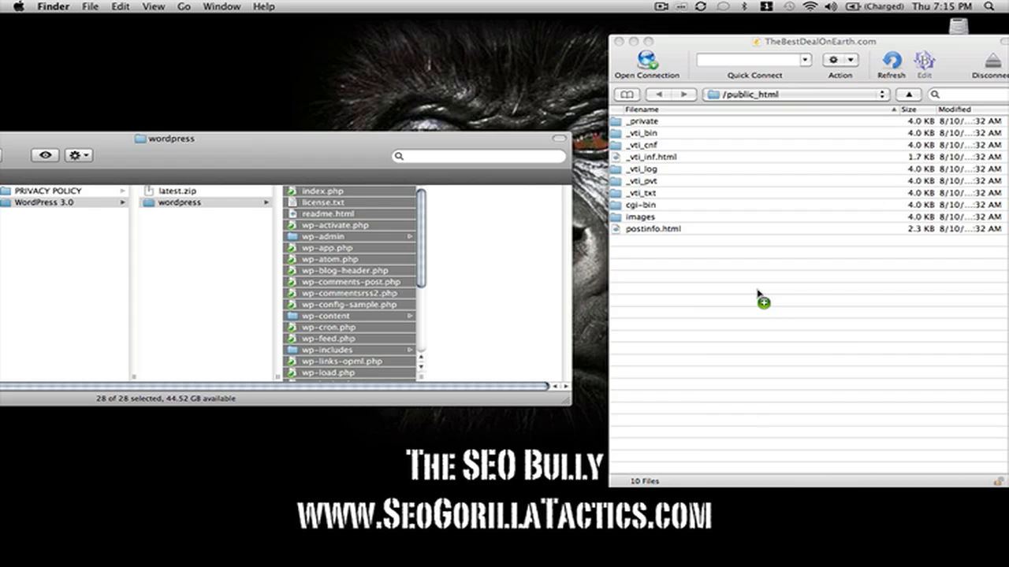
{"action": "left_click_drag", "start_coordinate": [756, 290], "coordinate": [667, 43]}
{"action": "left_click_drag", "start_coordinate": [666, 44], "coordinate": [667, 45]}
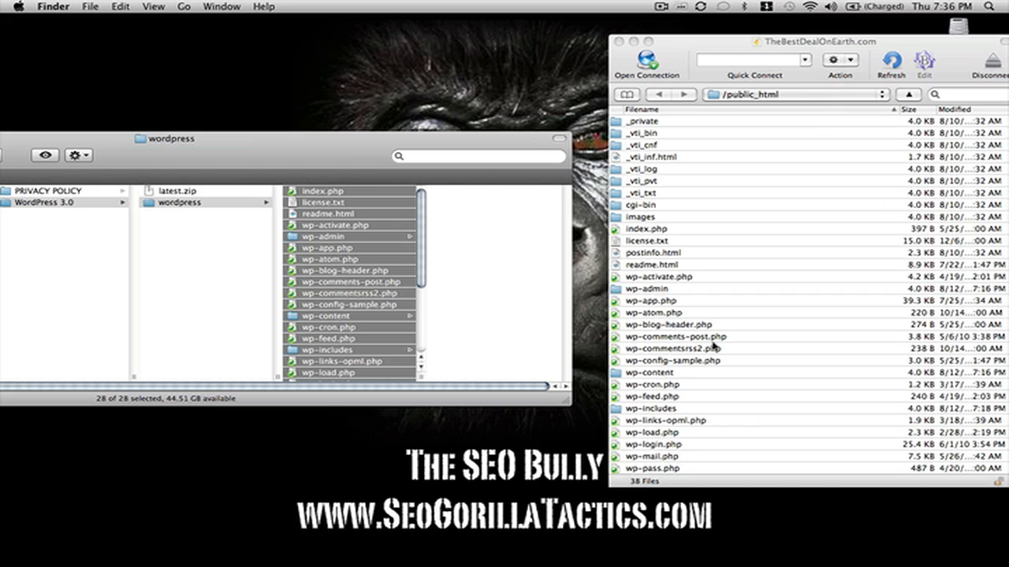
Select wp-config-sample.php in the server's file list and bring up its context menu.
{"action": "scroll", "coordinate": [714, 347], "scroll_direction": "down", "scroll_amount": 1}
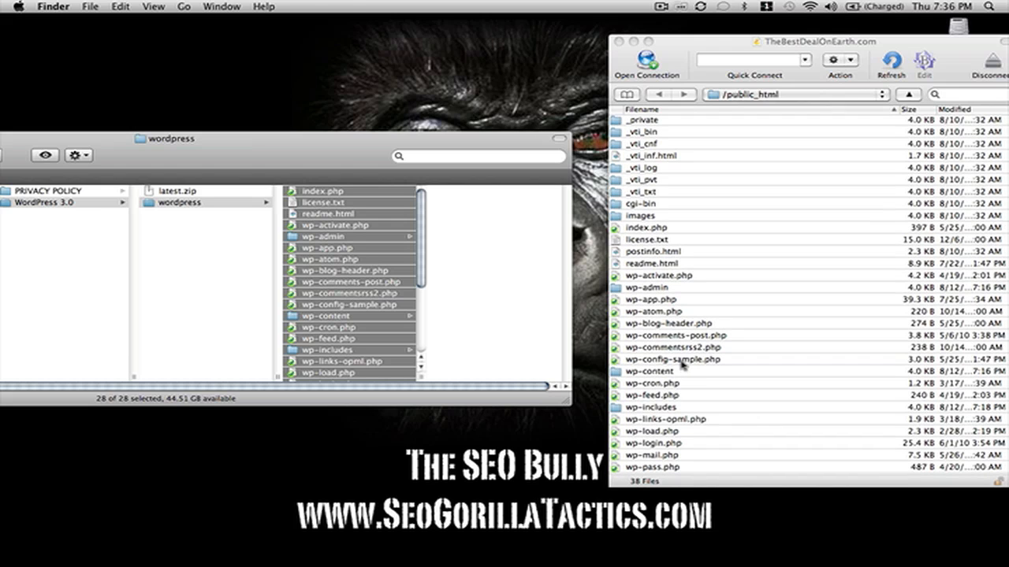
{"action": "left_click", "coordinate": [682, 364]}
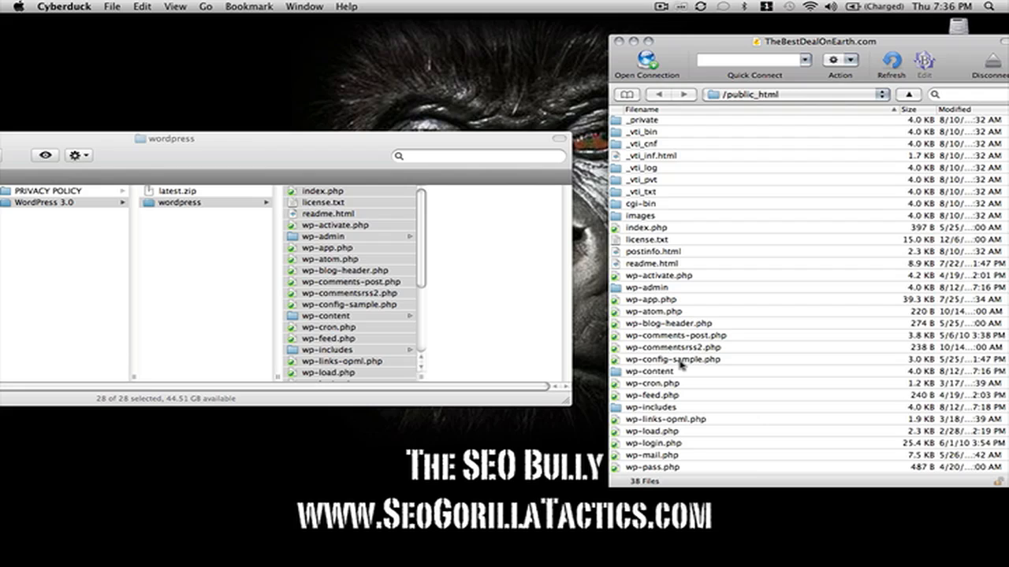
{"action": "left_click", "coordinate": [678, 361]}
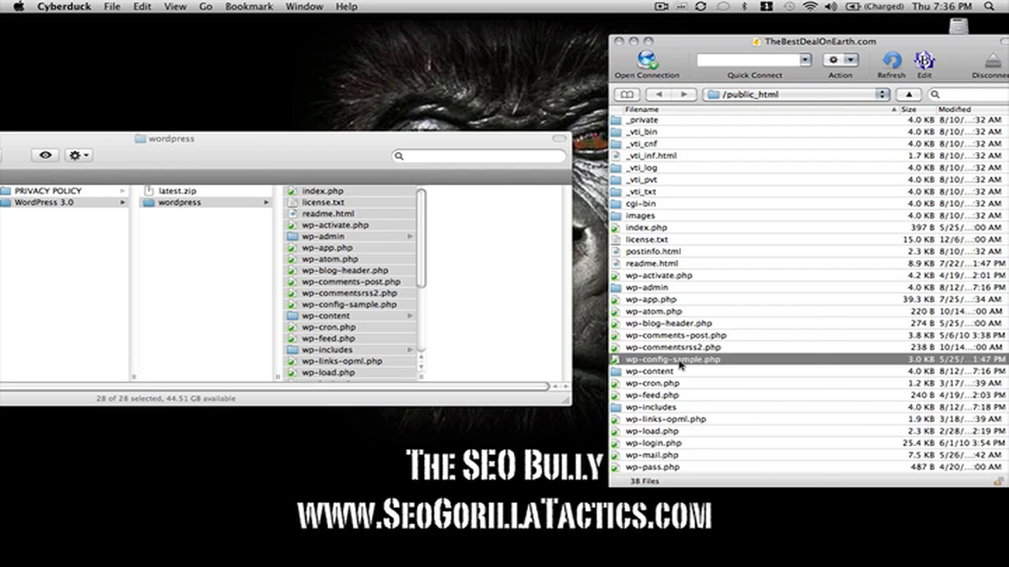
{"action": "right_click", "coordinate": [679, 363]}
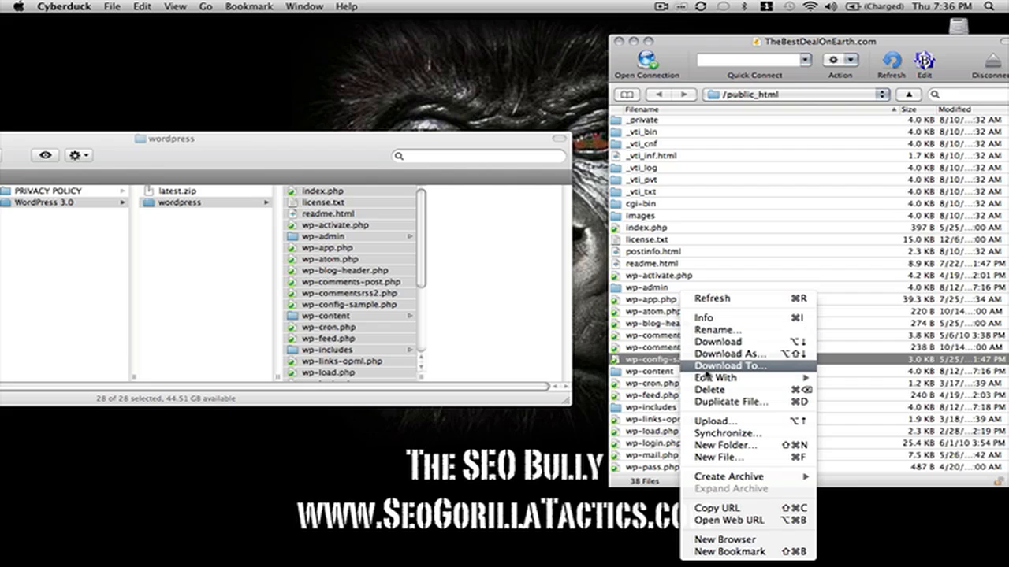
Open wp-config-sample.php in BBEdit and replace the DB_NAME placeholder with 'thebestd_deals'.
{"action": "mouse_move", "coordinate": [756, 379]}
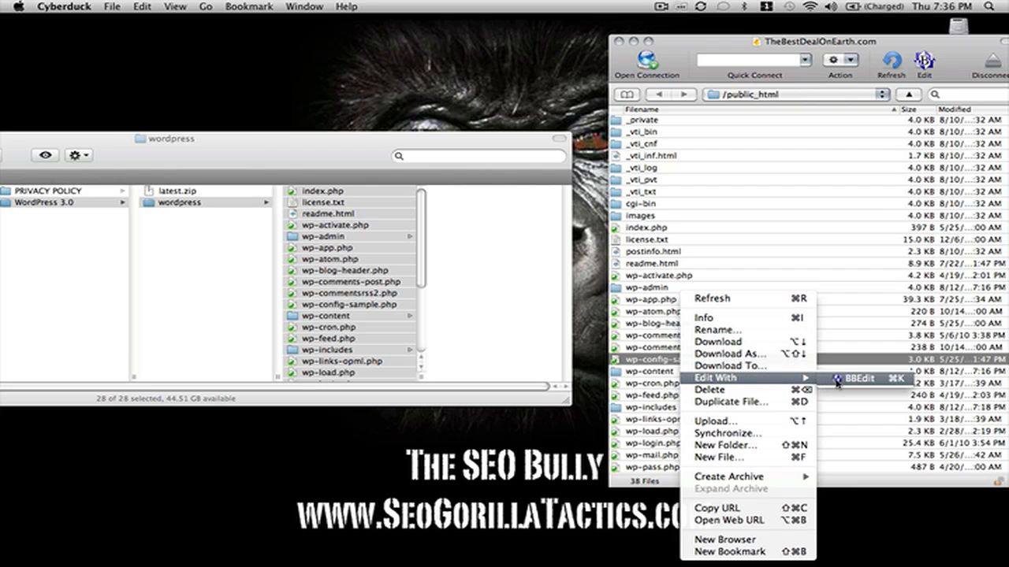
{"action": "left_click", "coordinate": [837, 380]}
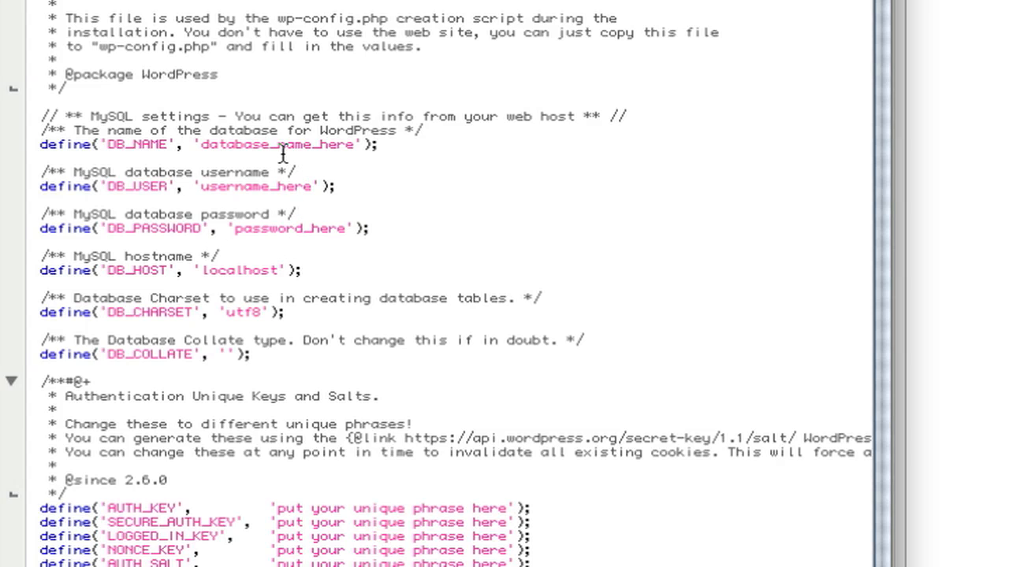
{"action": "left_click", "coordinate": [353, 151]}
{"action": "key", "text": "shift+Left"}
{"action": "key", "text": "shift+Left"}
{"action": "key", "text": "shift+Left"}
{"action": "key", "text": "shift+Left"}
{"action": "key", "text": "shift+Left"}
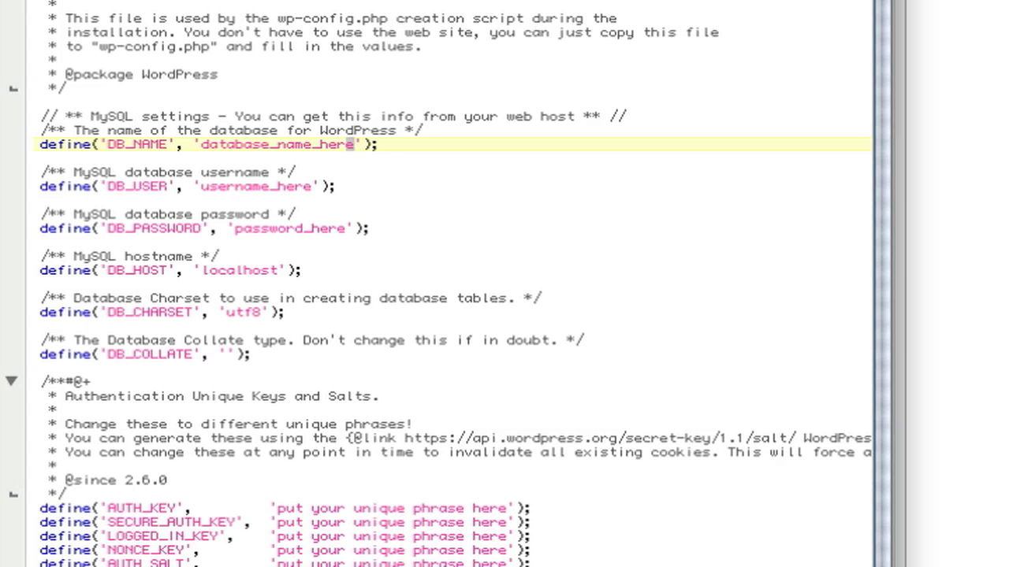
{"action": "key", "text": "shift+Left"}
{"action": "key", "text": "shift+Left"}
{"action": "key", "text": "shift+Left"}
{"action": "key", "text": "shift+Left"}
{"action": "key", "text": "shift+Left"}
{"action": "key", "text": "shift+Left"}
{"action": "key", "text": "shift+Left"}
{"action": "key", "text": "shift+Left"}
{"action": "key", "text": "shift+Left"}
{"action": "key", "text": "shift+Left"}
{"action": "key", "text": "shift+Left"}
{"action": "key", "text": "shift+Left"}
{"action": "key", "text": "shift+Left"}
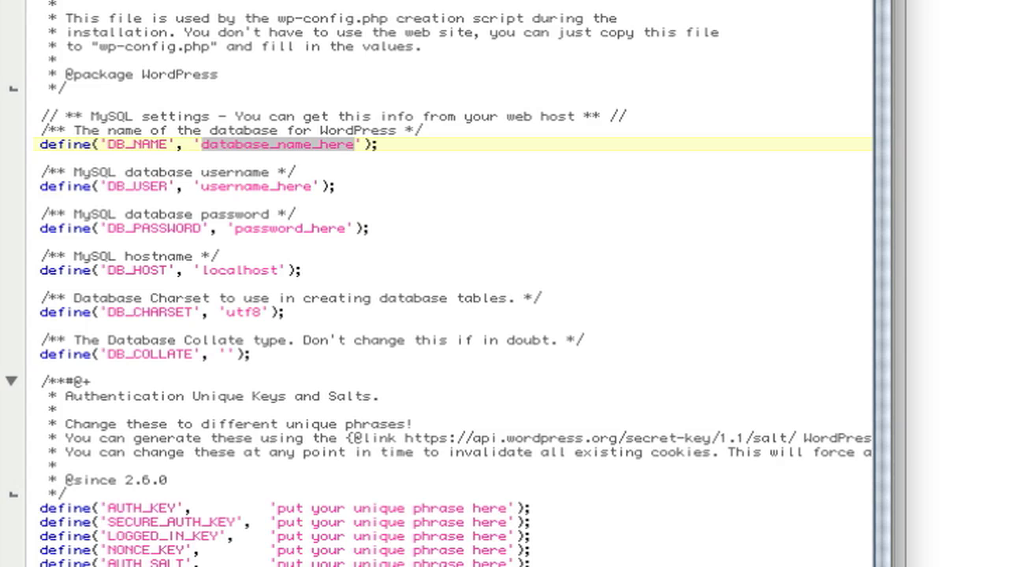
{"action": "type", "text": "the"}
{"action": "type", "text": "best"}
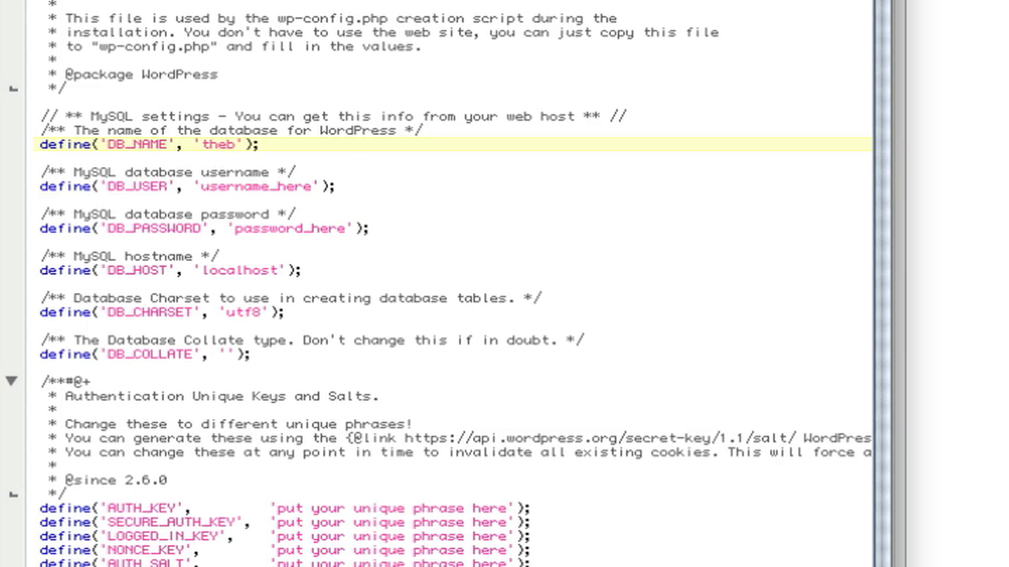
{"action": "type", "text": "d_"}
{"action": "type", "text": "deals"}
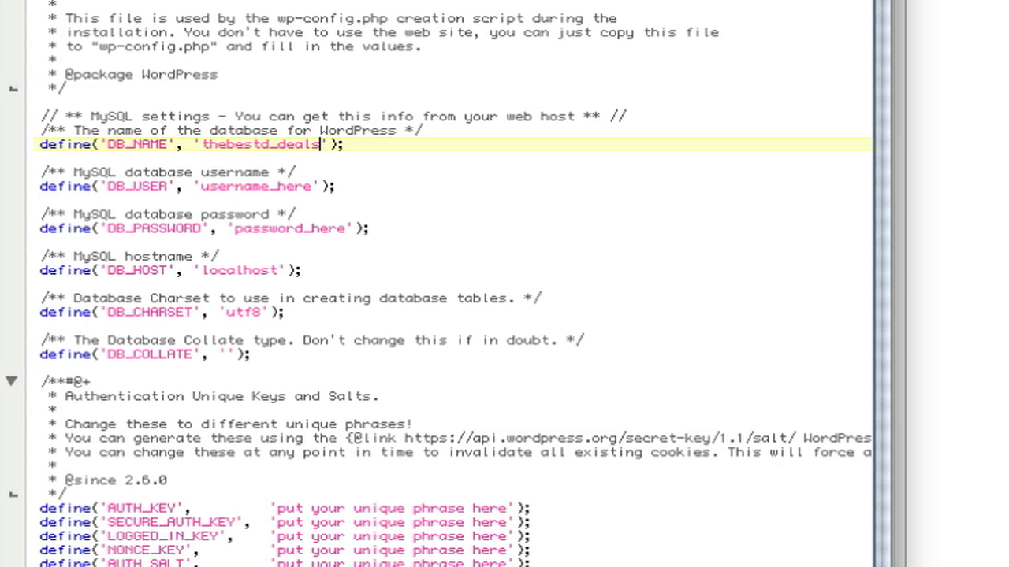
{"action": "key", "text": "Down"}
{"action": "key", "text": "Down"}
{"action": "key", "text": "Down"}
Replace the username and password placeholders with the database credentials, then quit BBEdit.
{"action": "key", "text": "Left"}
{"action": "key", "text": "shift+Left"}
{"action": "key", "text": "shift+Left"}
{"action": "key", "text": "shift+Left"}
{"action": "key", "text": "shift+Left"}
{"action": "key", "text": "shift+Left"}
{"action": "key", "text": "shift+Left"}
{"action": "key", "text": "shift+Left"}
{"action": "key", "text": "shift+Left"}
{"action": "key", "text": "shift+Left"}
{"action": "key", "text": "shift+Left"}
{"action": "key", "text": "shift+Left"}
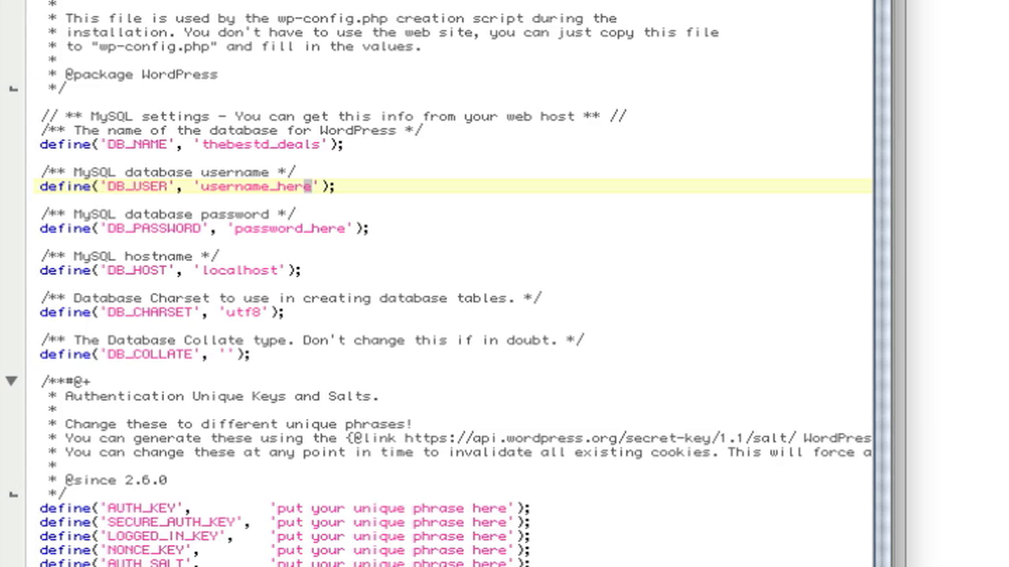
{"action": "key", "text": "shift+Left"}
{"action": "key", "text": "shift+Left"}
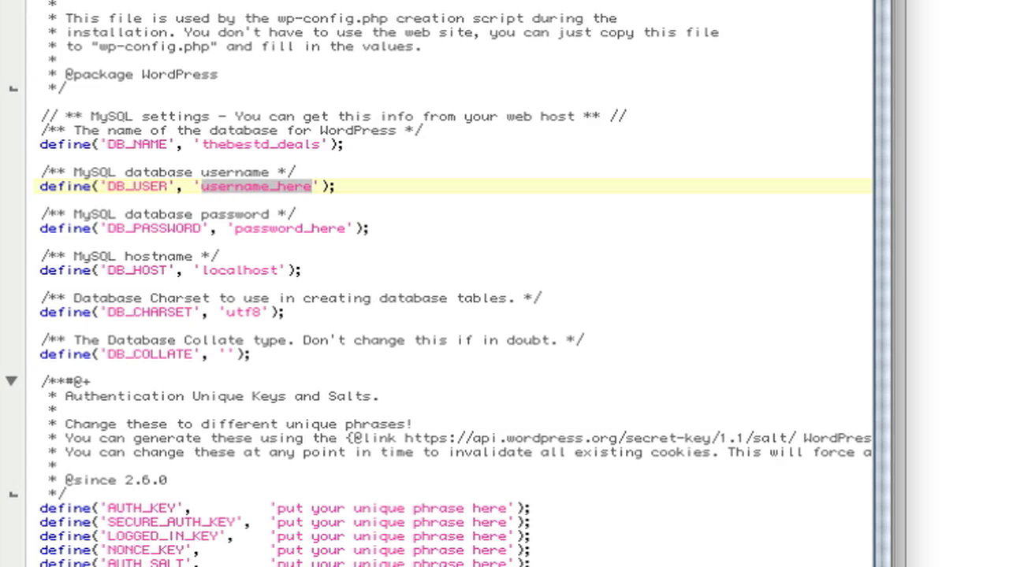
{"action": "type", "text": "the"}
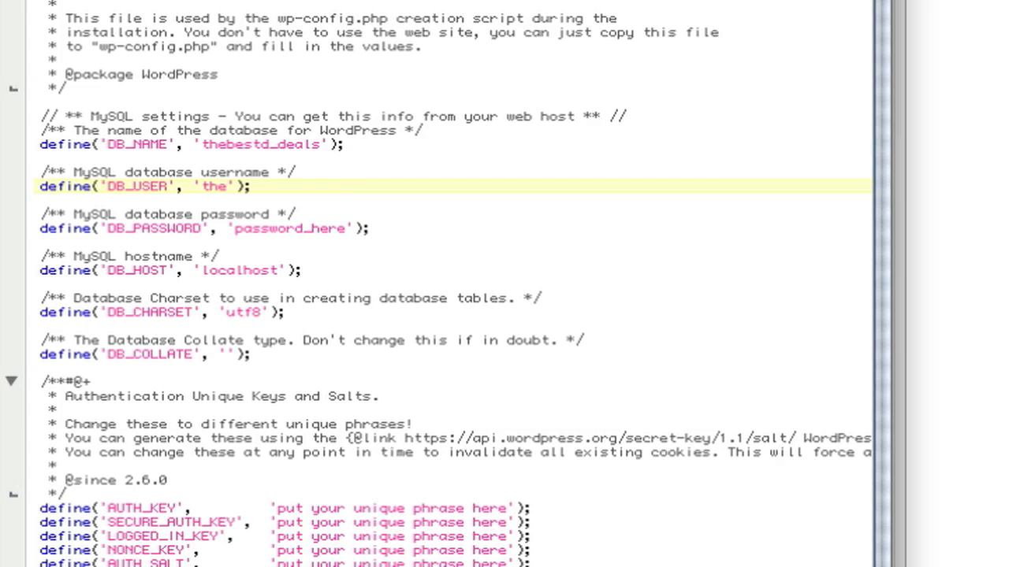
{"action": "type", "text": "d"}
{"action": "type", "text": "estd_"}
{"action": "type", "text": "timb"}
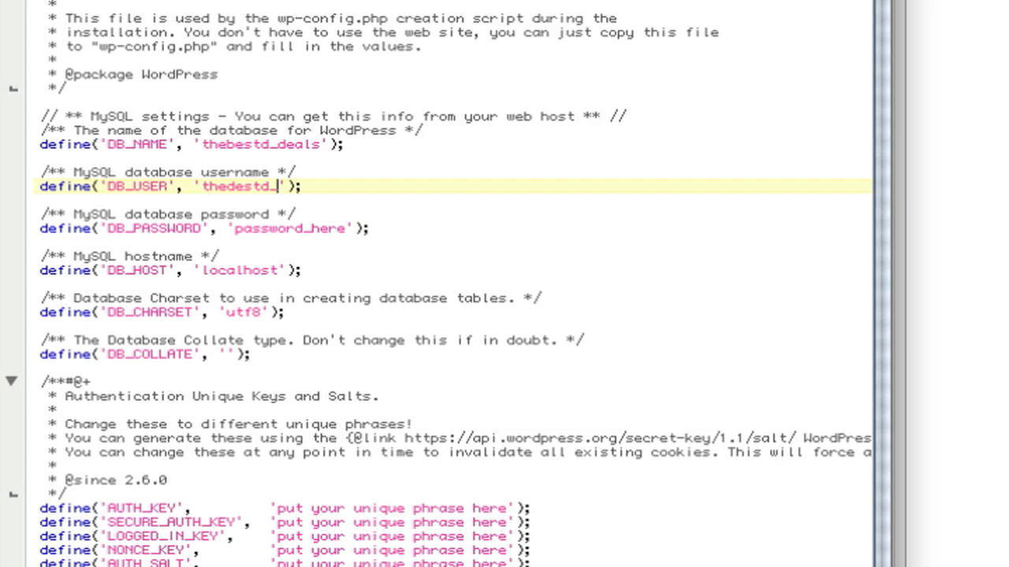
{"action": "key", "text": "Down"}
{"action": "key", "text": "Down"}
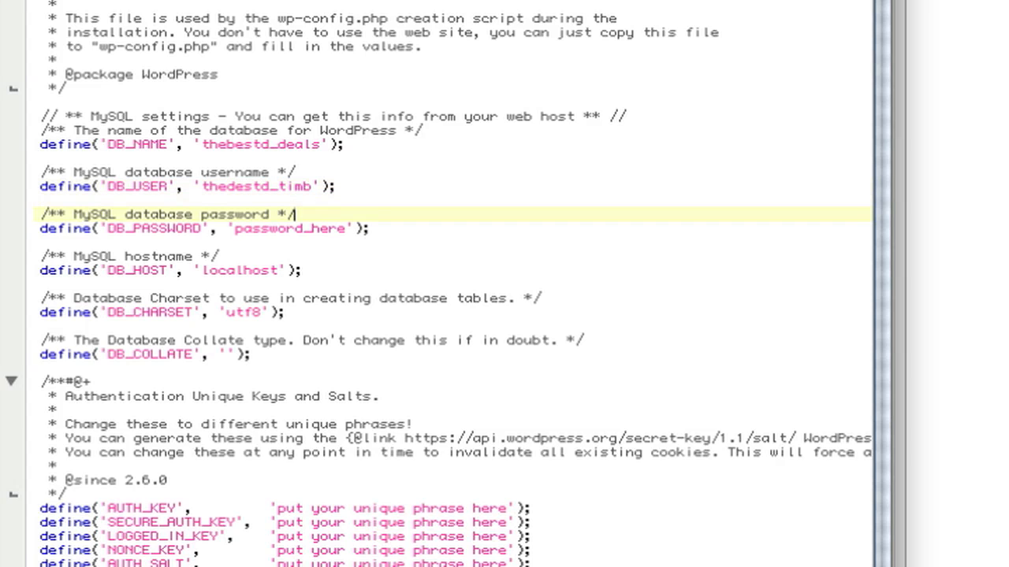
{"action": "key", "text": "Down"}
{"action": "key", "text": "Right"}
{"action": "key", "text": "Right"}
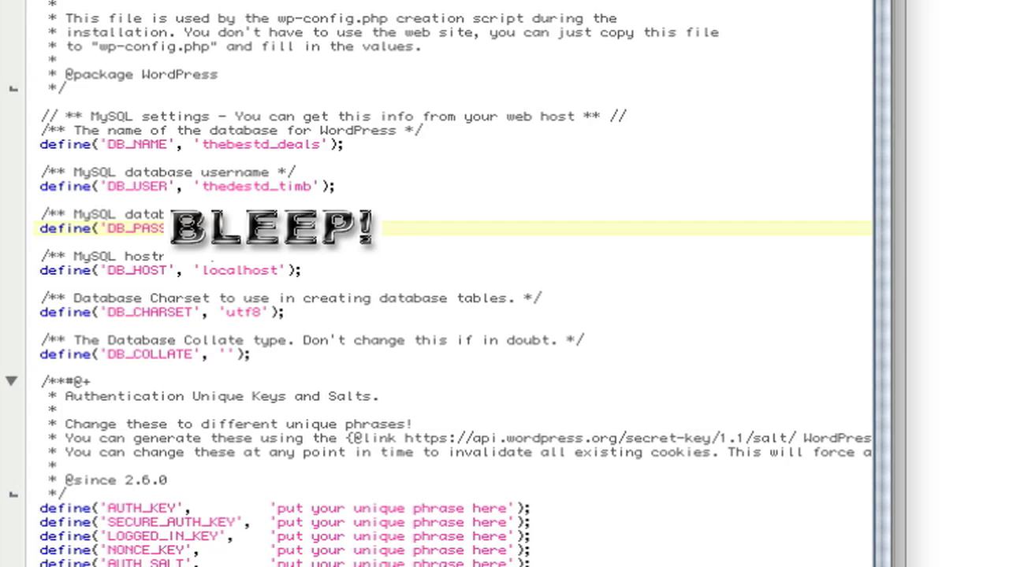
{"action": "left_click", "coordinate": [103, 2]}
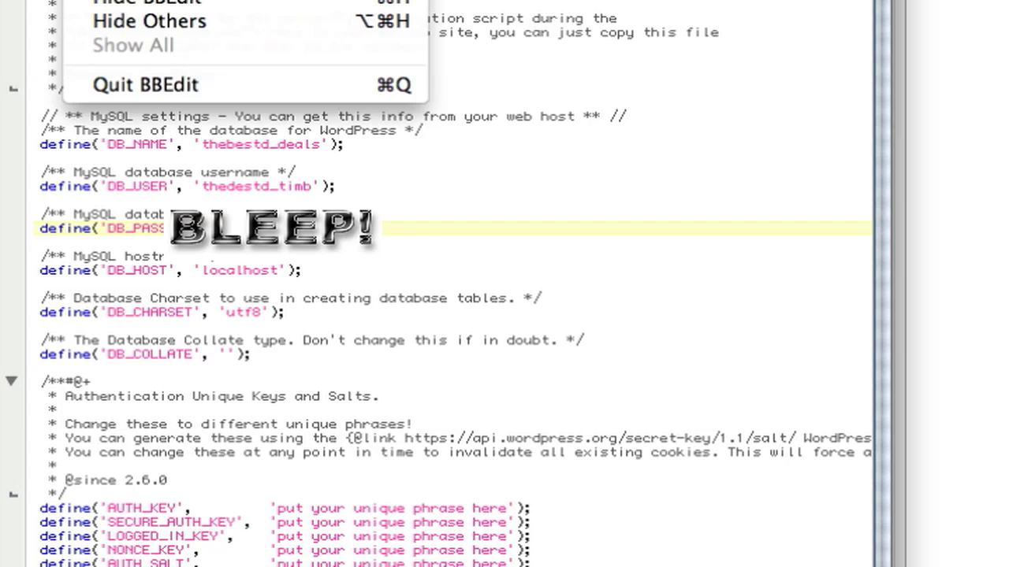
{"action": "left_click", "coordinate": [154, 85]}
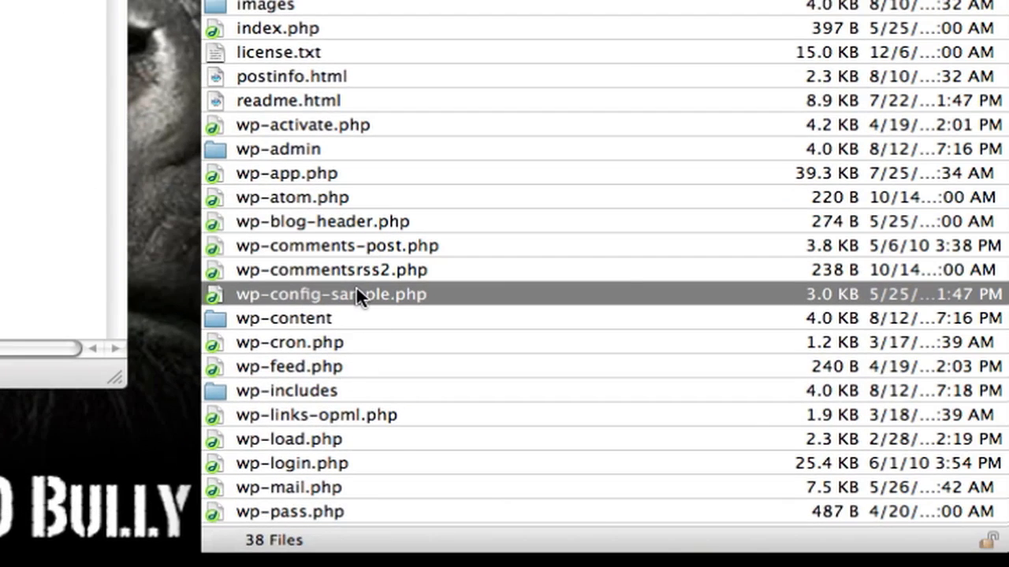
Rename wp-config-sample.php on the server to wp-config.php.
{"action": "right_click", "coordinate": [356, 294]}
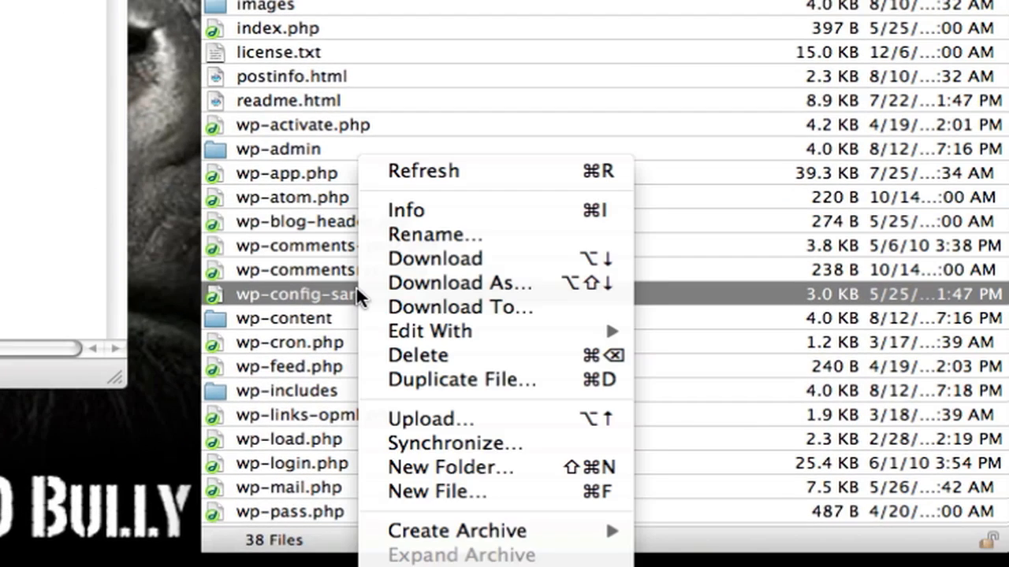
{"action": "left_click", "coordinate": [432, 236]}
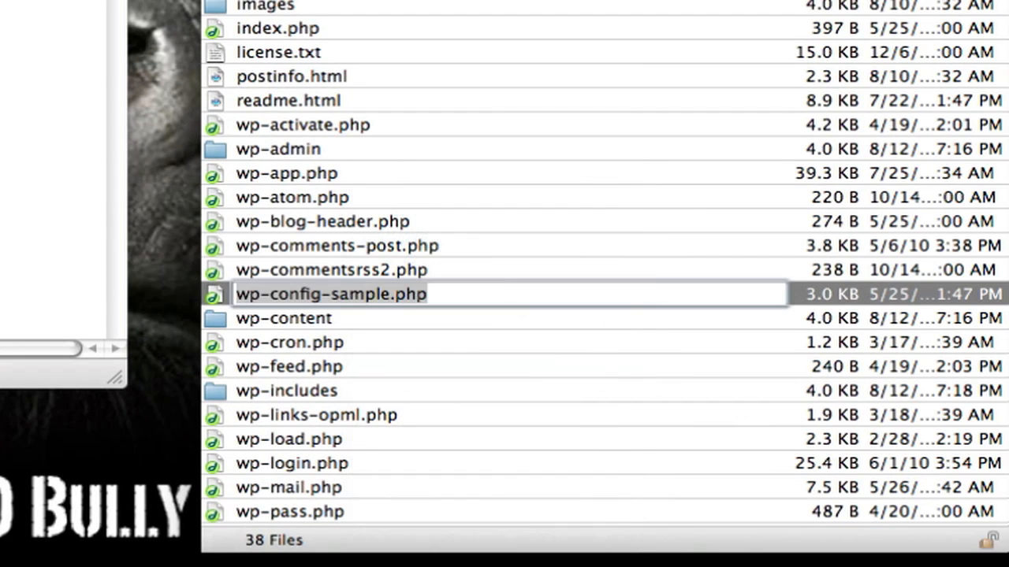
{"action": "key", "text": "Left"}
{"action": "key", "text": "Right"}
{"action": "key", "text": "Right"}
{"action": "key", "text": "Right"}
{"action": "key", "text": "Right"}
{"action": "key", "text": "Right"}
{"action": "key", "text": "Right"}
{"action": "key", "text": "Right"}
{"action": "key", "text": "Right"}
{"action": "key", "text": "Right"}
{"action": "key", "text": "Right"}
{"action": "key", "text": "Right"}
{"action": "key", "text": "Right"}
{"action": "key", "text": "Right"}
{"action": "key", "text": "Right"}
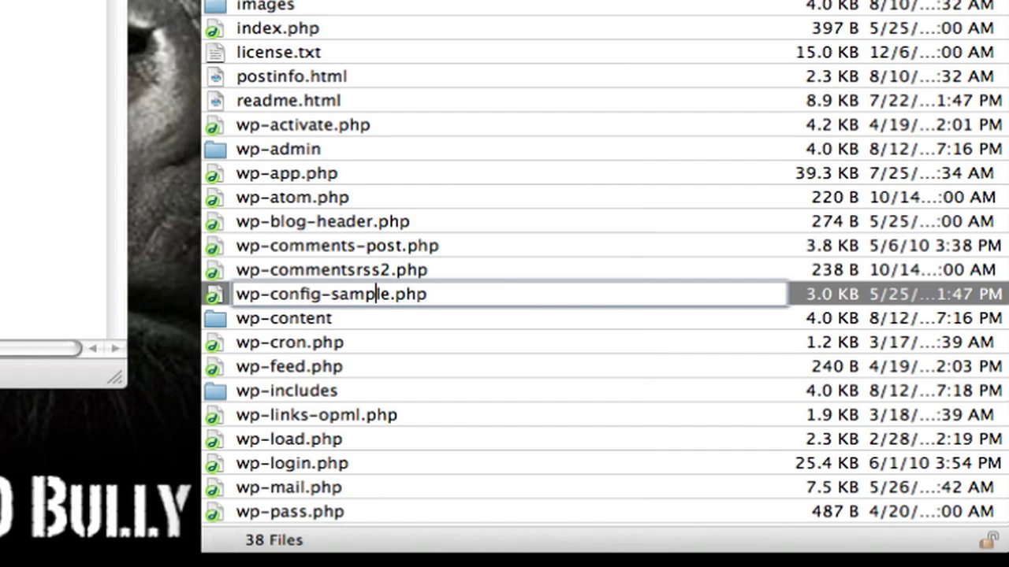
{"action": "key", "text": "Right"}
{"action": "key", "text": "Right"}
{"action": "key", "text": "BackSpace"}
{"action": "key", "text": "BackSpace"}
{"action": "key", "text": "BackSpace"}
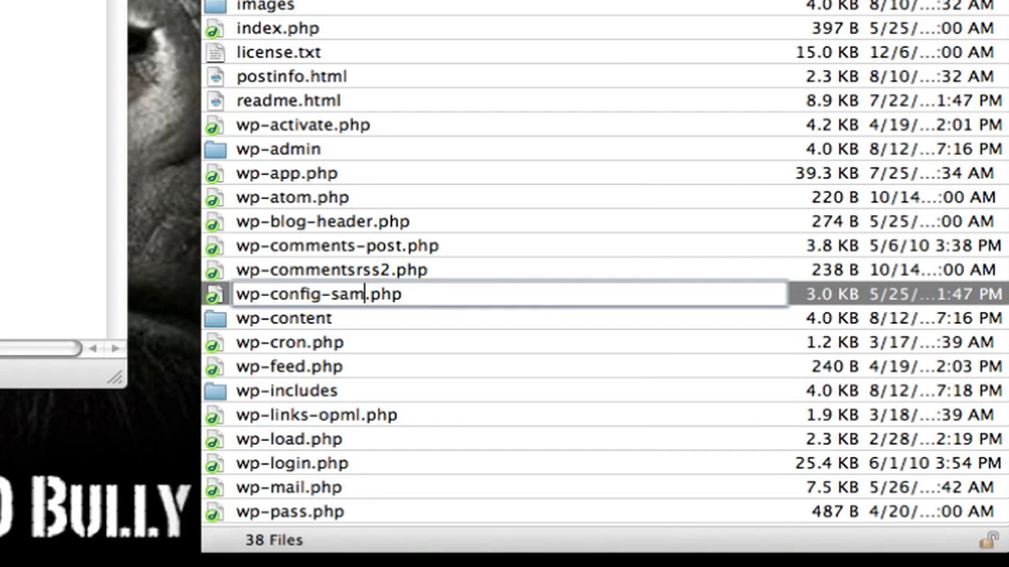
{"action": "key", "text": "BackSpace"}
{"action": "key", "text": "BackSpace"}
{"action": "key", "text": "BackSpace"}
{"action": "key", "text": "BackSpace"}
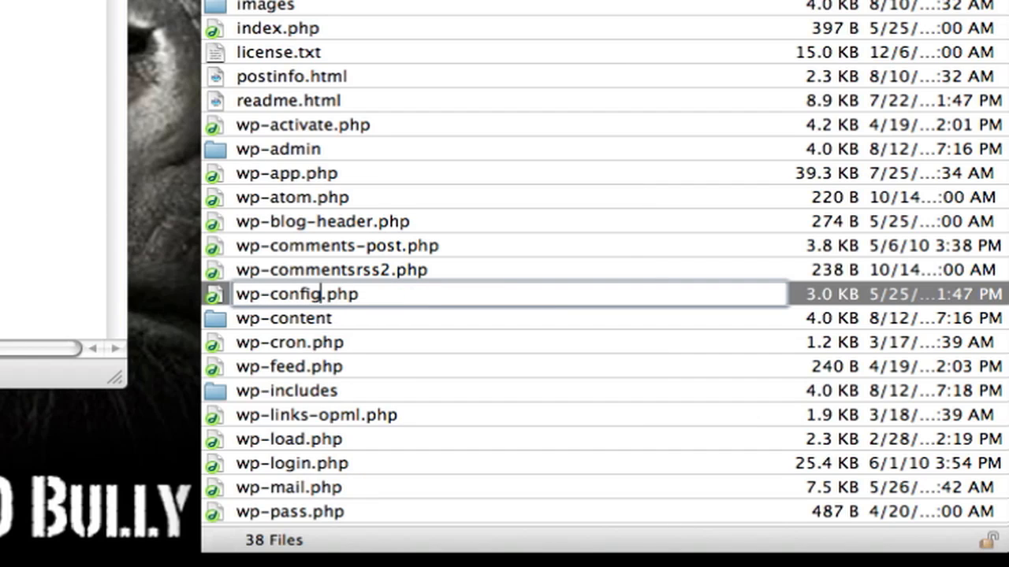
{"action": "key", "text": "Return"}
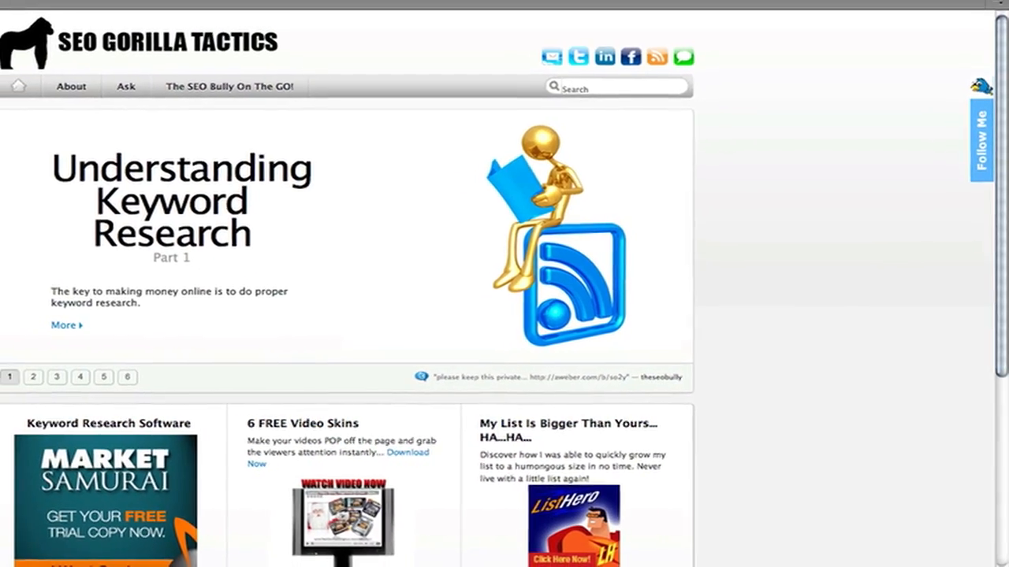
Load the thebestdealonearth.com home page in Firefox.
{"action": "type", "text": "thebest"}
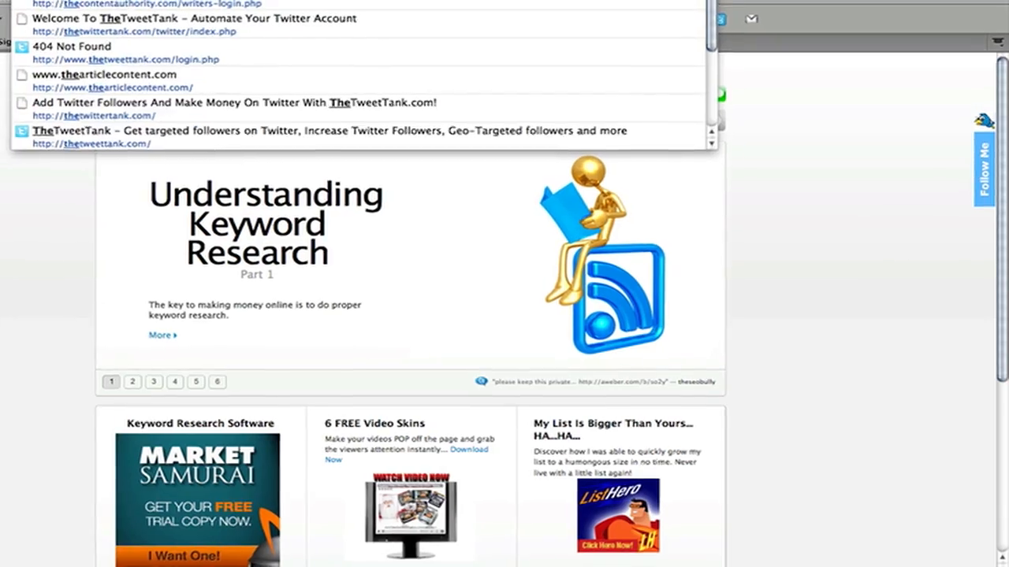
{"action": "type", "text": "deal"}
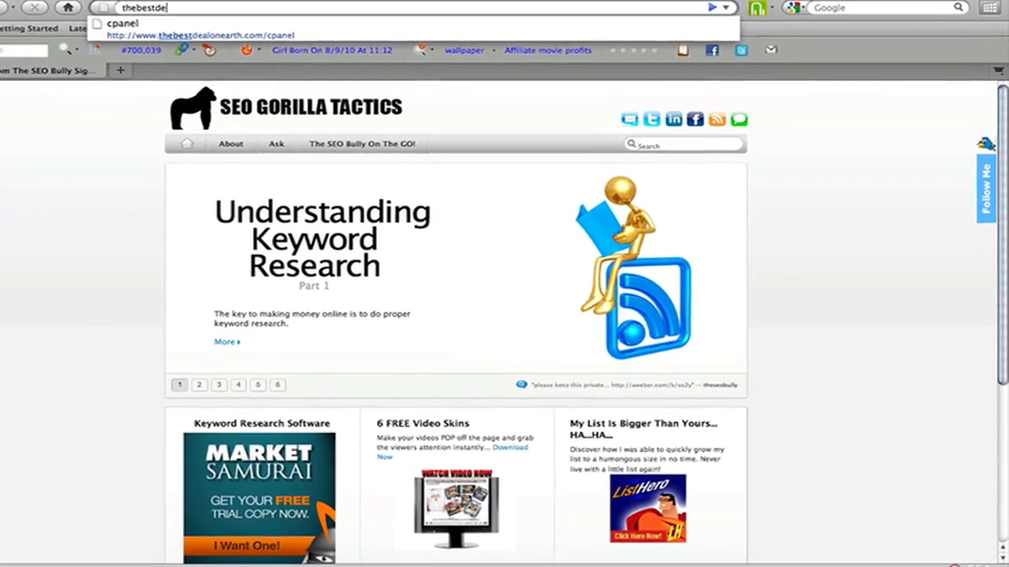
{"action": "key", "text": "Down"}
{"action": "key", "text": "BackSpace"}
{"action": "key", "text": "BackSpace"}
{"action": "key", "text": "BackSpace"}
{"action": "key", "text": "BackSpace"}
{"action": "key", "text": "BackSpace"}
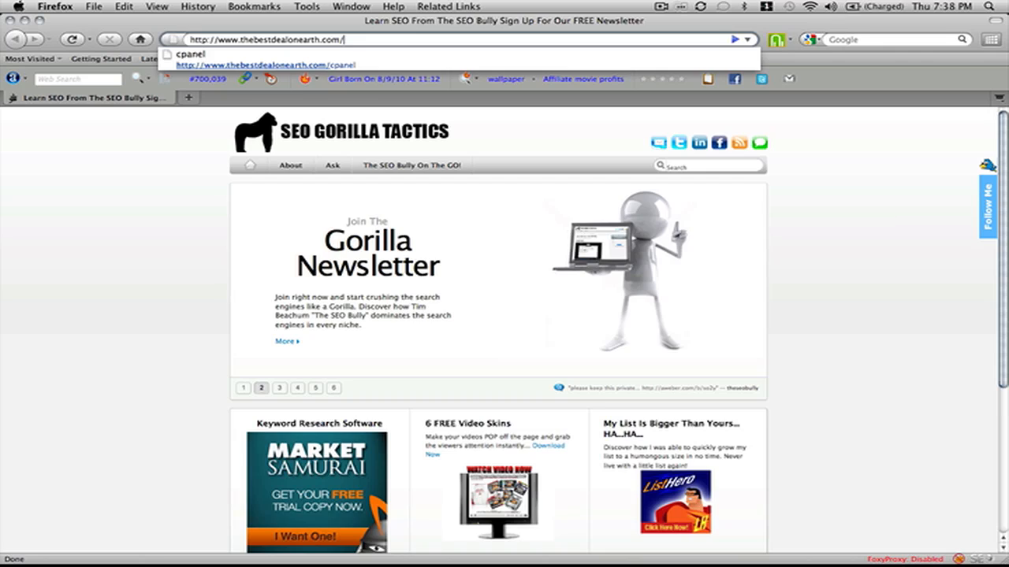
{"action": "key", "text": "Return"}
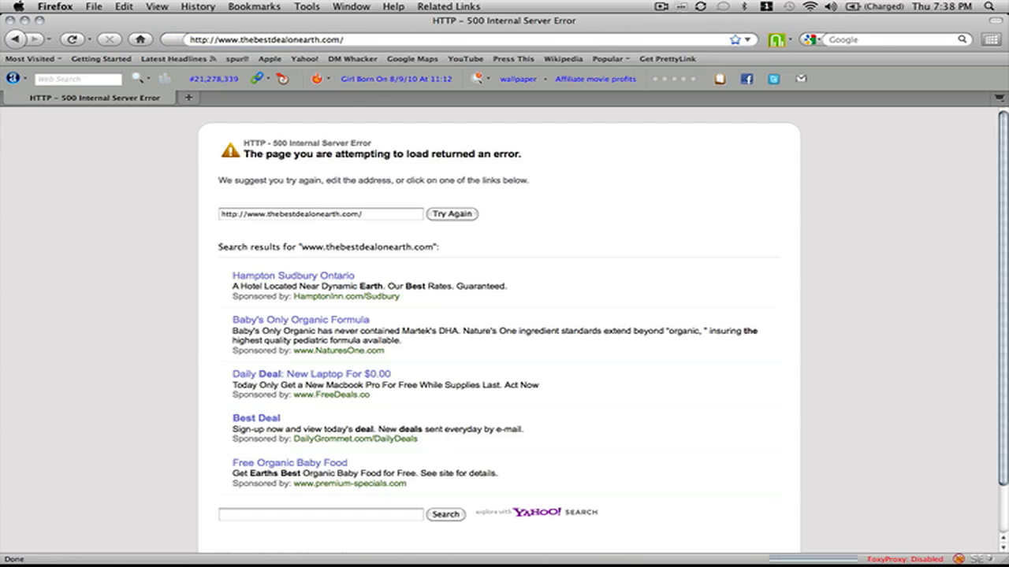
Go to thebestdealonearth.com/wp-admin, which reports a database connection error.
{"action": "left_click", "coordinate": [357, 39]}
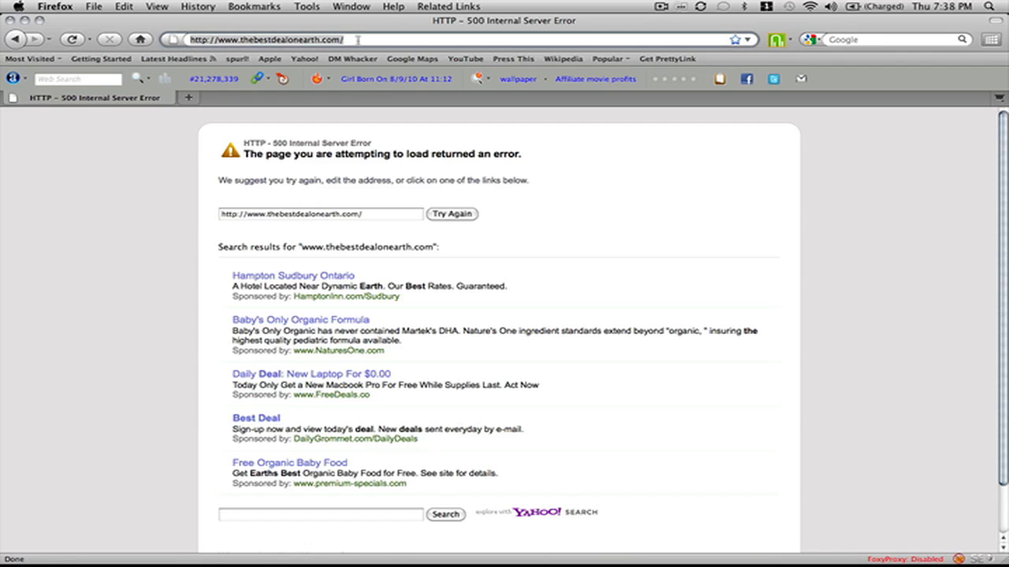
{"action": "left_click", "coordinate": [357, 39]}
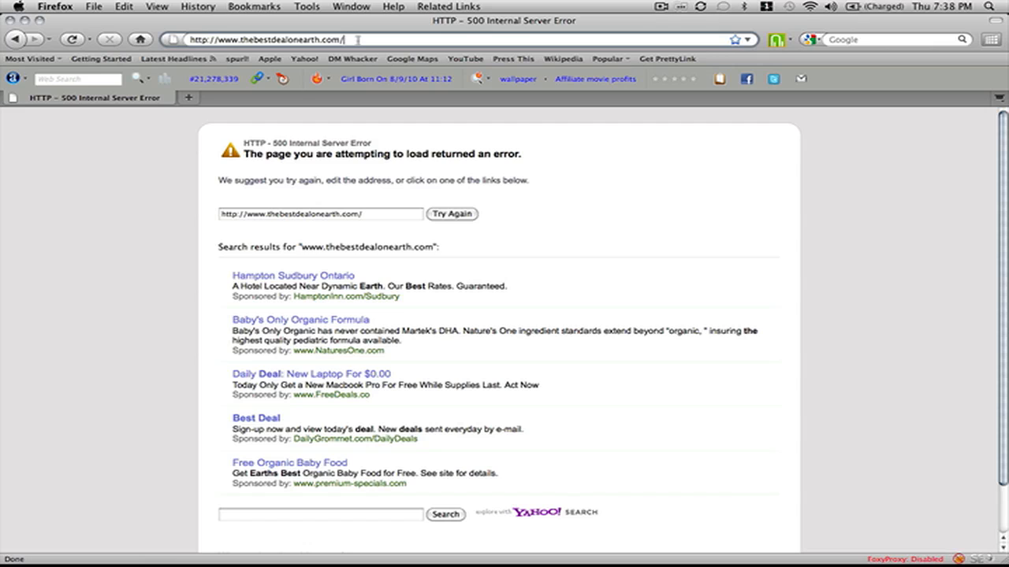
{"action": "type", "text": "wp-admin"}
{"action": "key", "text": "Return"}
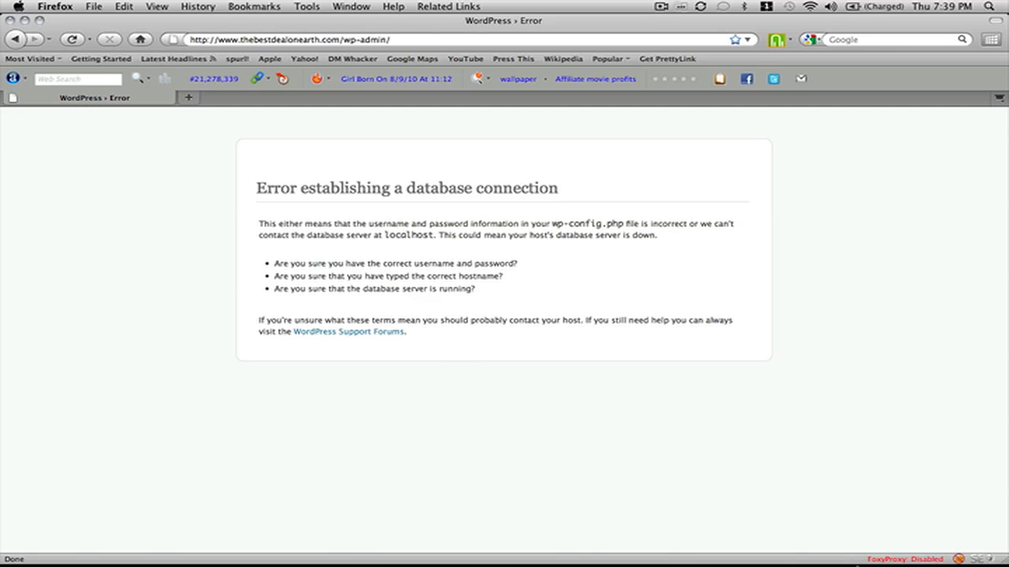
Back in Cyberduck, open the server's wp-config.php in BBEdit.
{"action": "mouse_move", "coordinate": [863, 561]}
{"action": "left_click", "coordinate": [894, 516]}
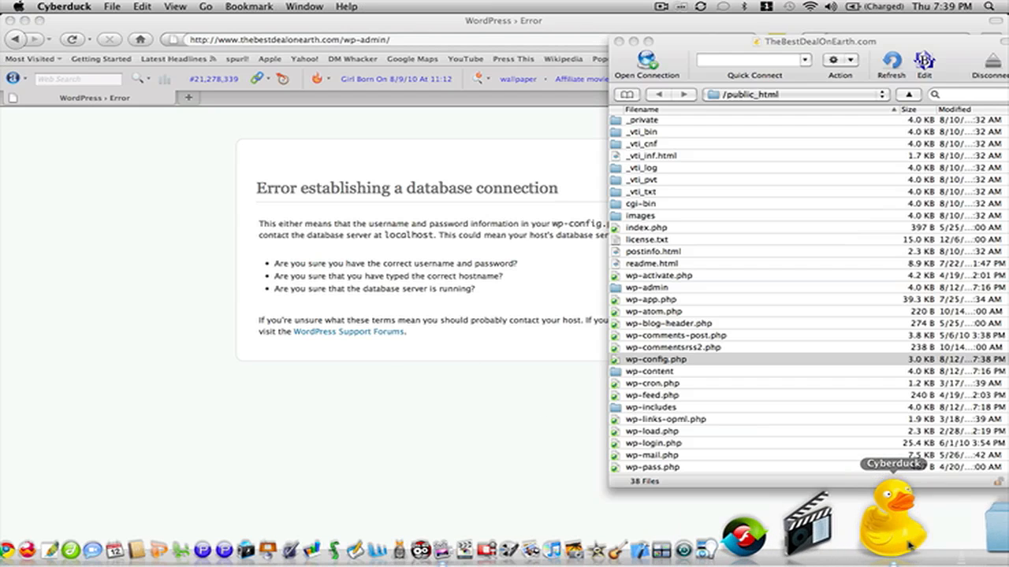
{"action": "right_click", "coordinate": [695, 360]}
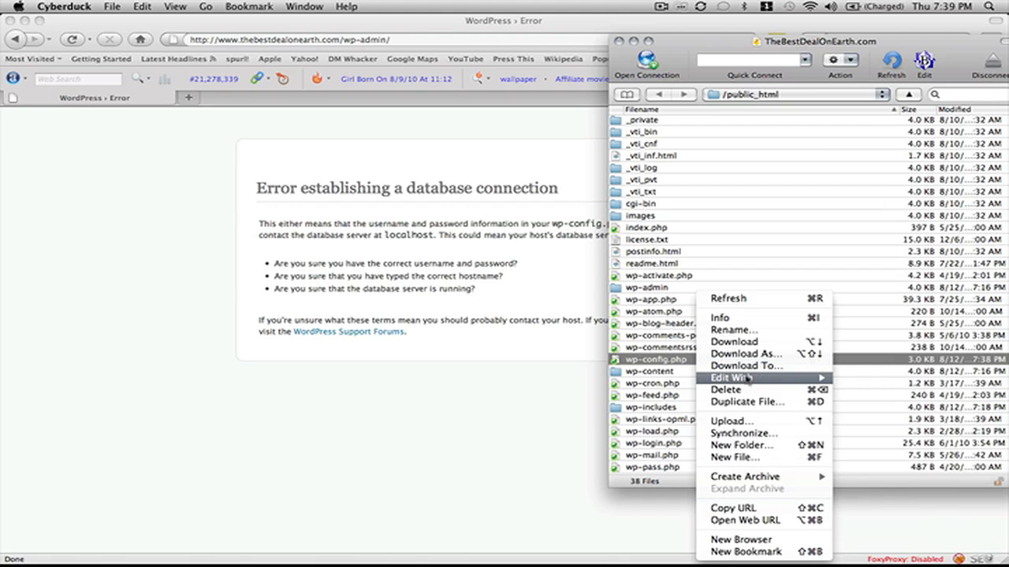
{"action": "mouse_move", "coordinate": [825, 371]}
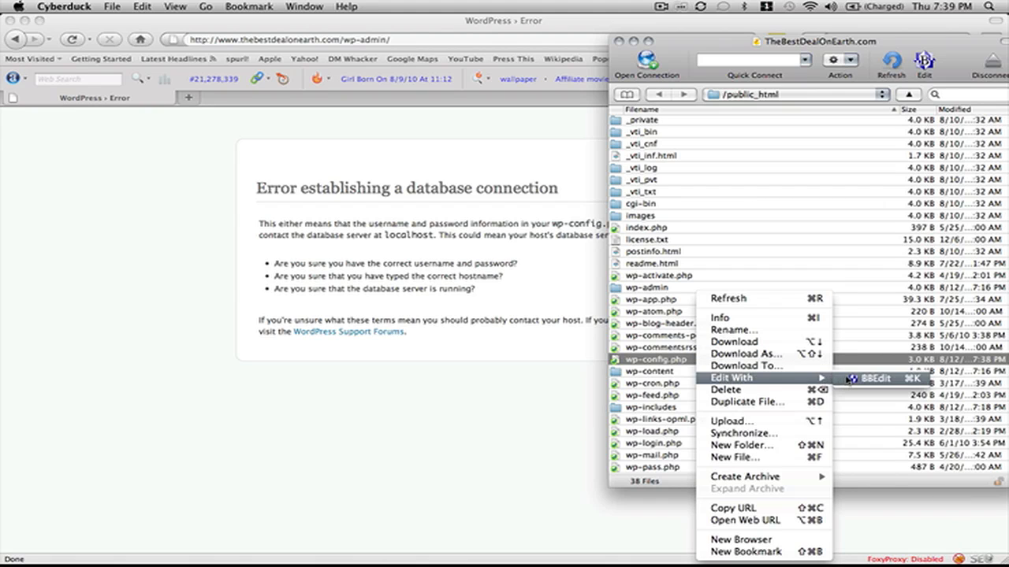
{"action": "left_click", "coordinate": [845, 380]}
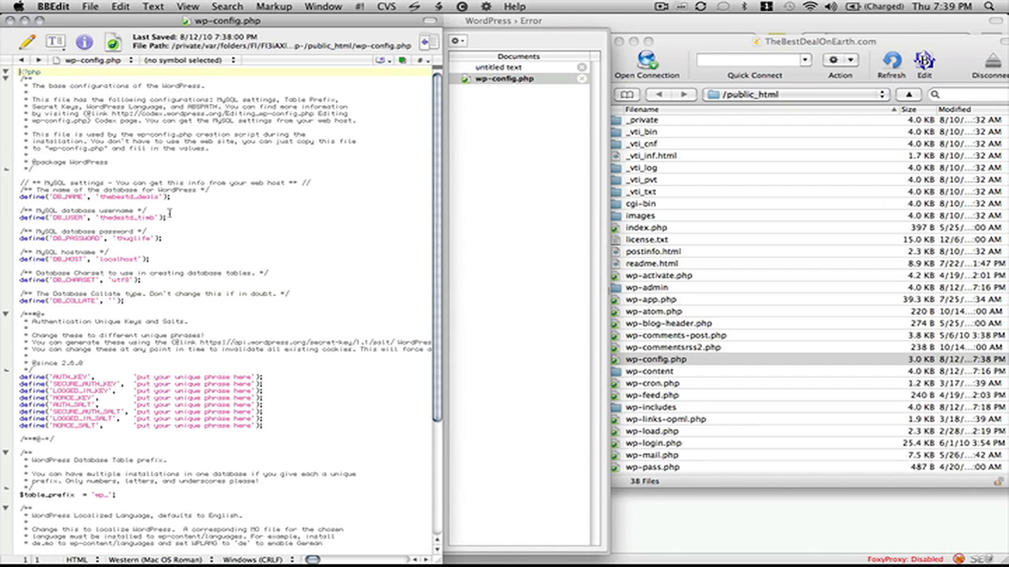
Insert the missing 'e' in the DB_USER value, save wp-config.php to the server, and return to Firefox.
{"action": "left_click", "coordinate": [118, 218]}
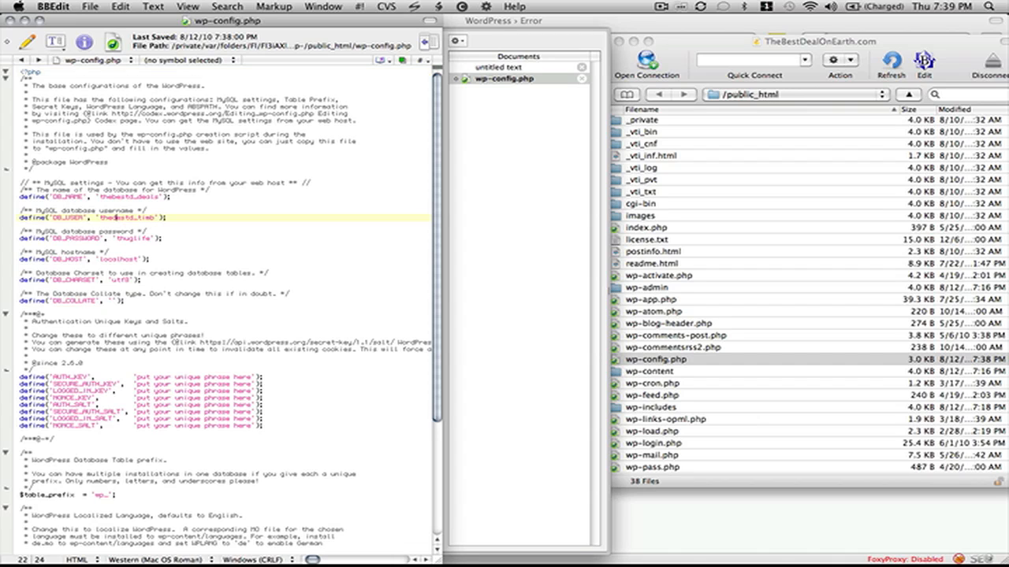
{"action": "left_click", "coordinate": [116, 218]}
{"action": "type", "text": "e"}
{"action": "key", "text": "super+s"}
{"action": "key", "text": "super+q"}
{"action": "left_click", "coordinate": [150, 189]}
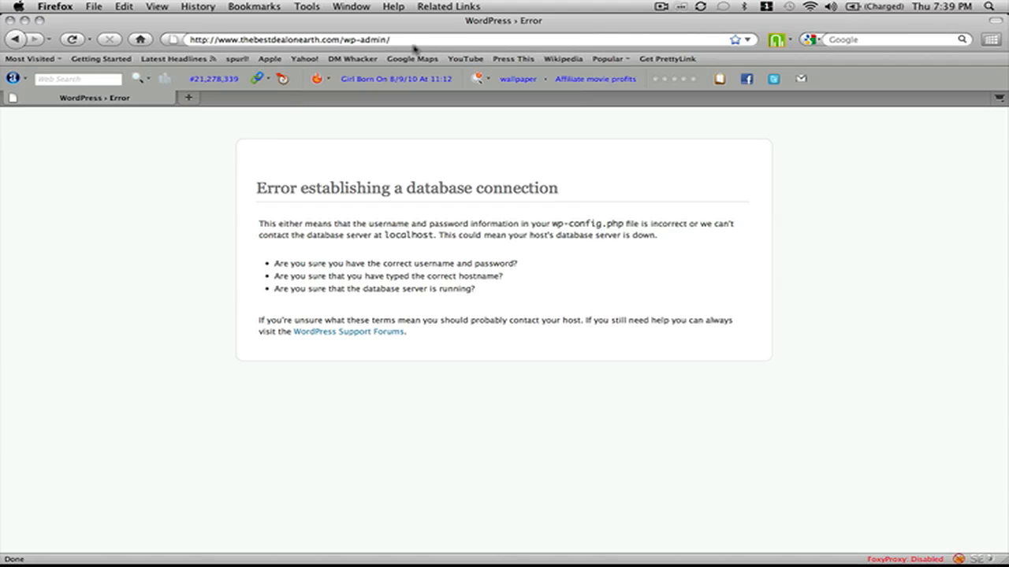
Reload wp-admin and enter the site title 'The Best Deal On Eath'.
{"action": "left_click", "coordinate": [413, 39]}
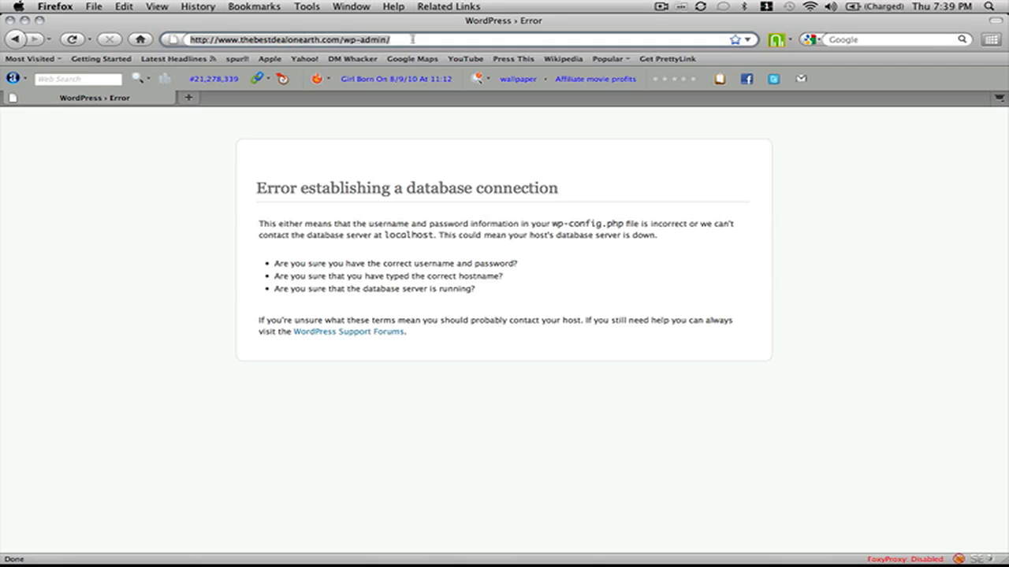
{"action": "key", "text": "Return"}
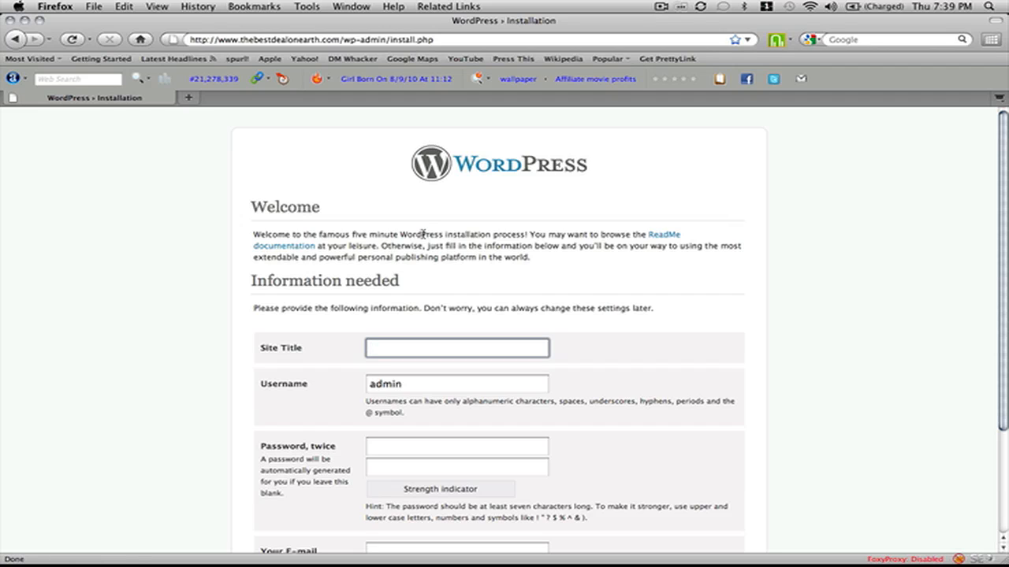
{"action": "type", "text": "The Best Deal On Eath"}
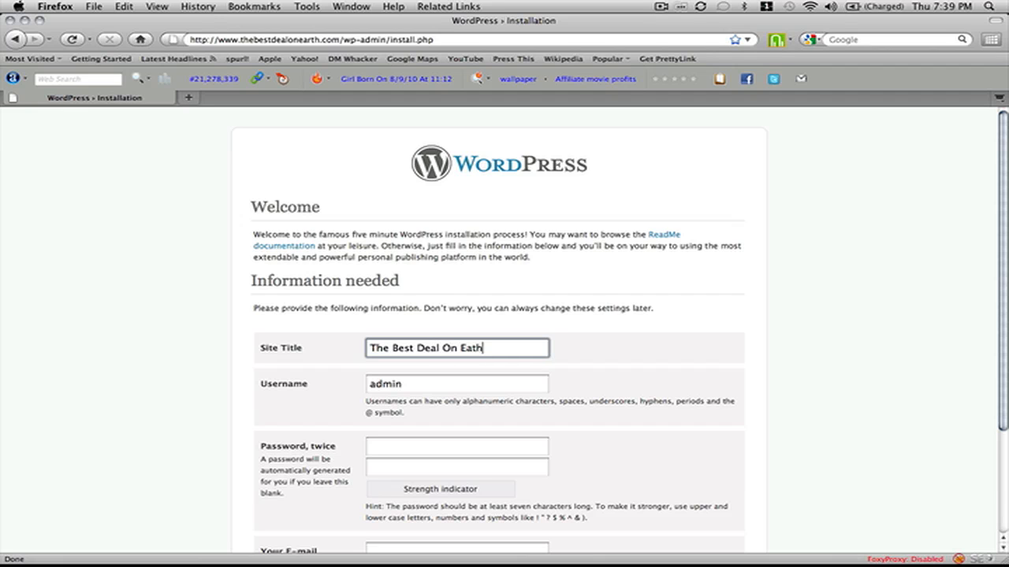
Enter and confirm the admin password, fill the e-mail, and submit Install WordPress.
{"action": "key", "text": "Tab"}
{"action": "key", "text": "Tab"}
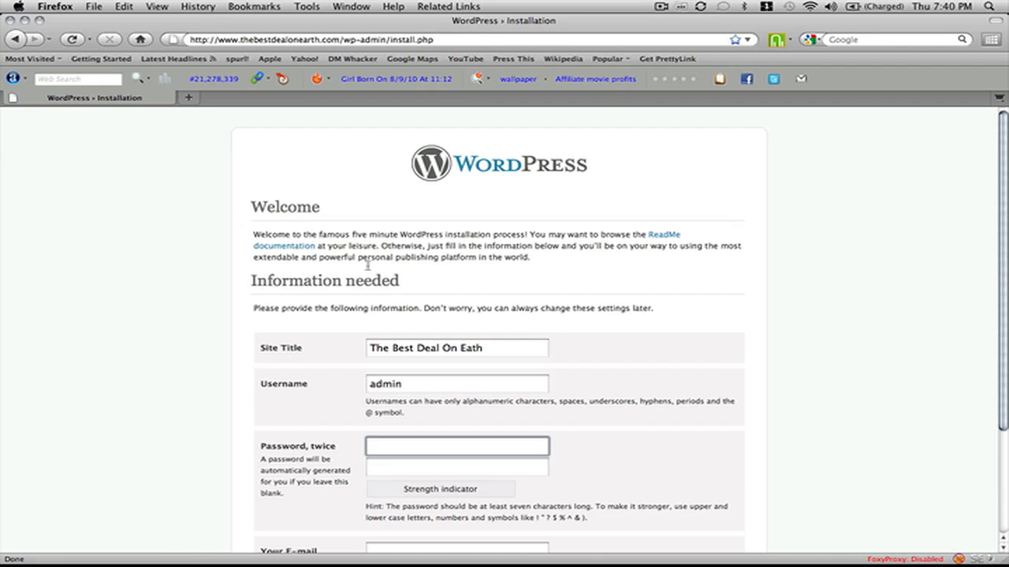
{"action": "scroll", "coordinate": [328, 283], "scroll_direction": "down", "scroll_amount": 3}
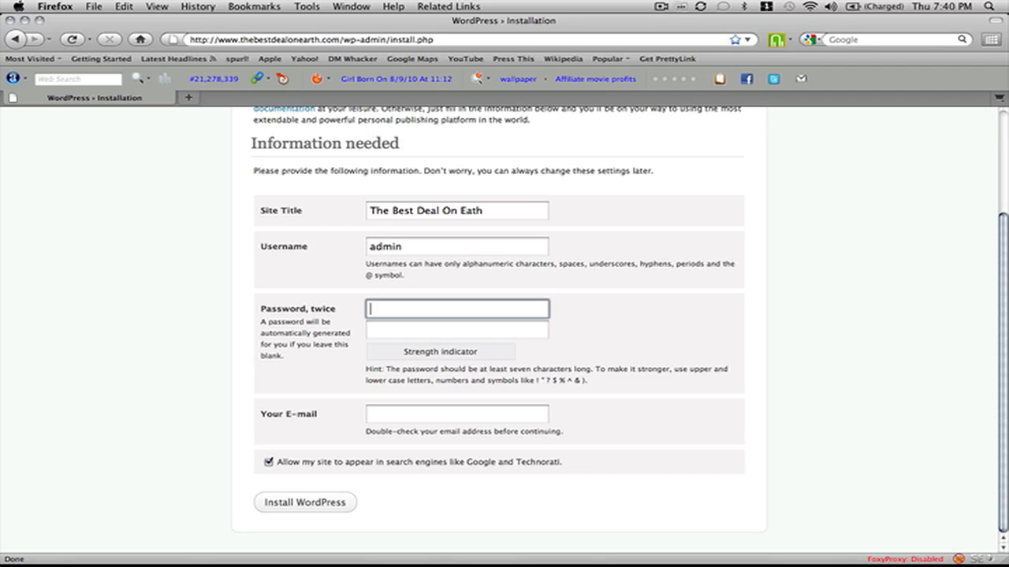
{"action": "type", "text": "password"}
{"action": "key", "text": "Tab"}
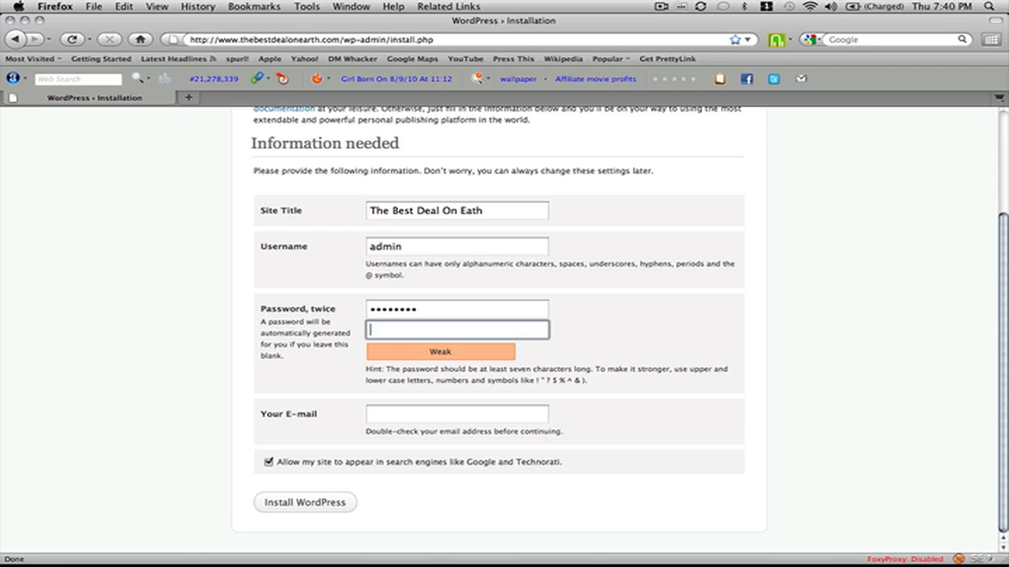
{"action": "type", "text": "password"}
{"action": "key", "text": "Tab"}
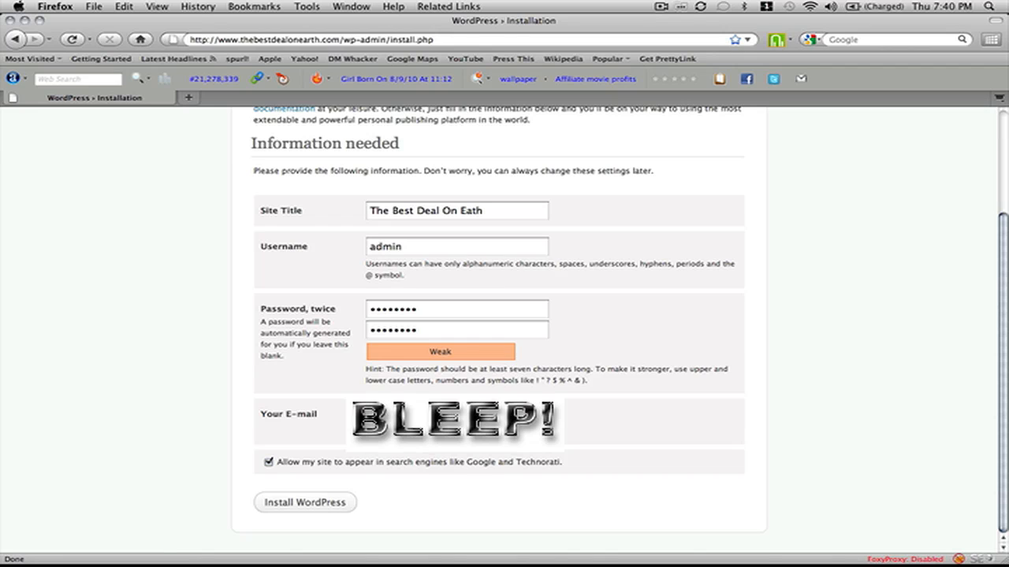
{"action": "key", "text": "Tab"}
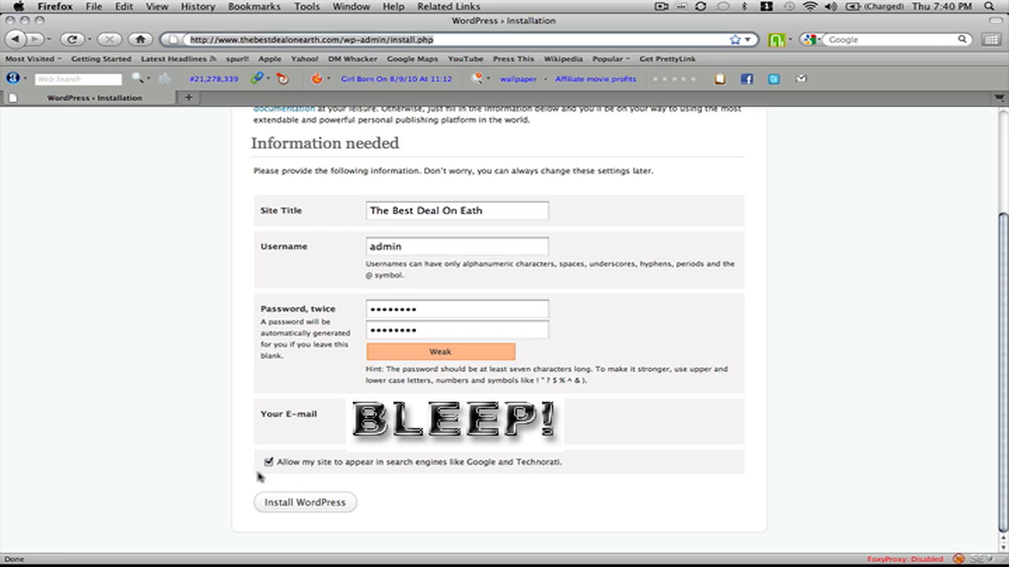
{"action": "left_click", "coordinate": [326, 506]}
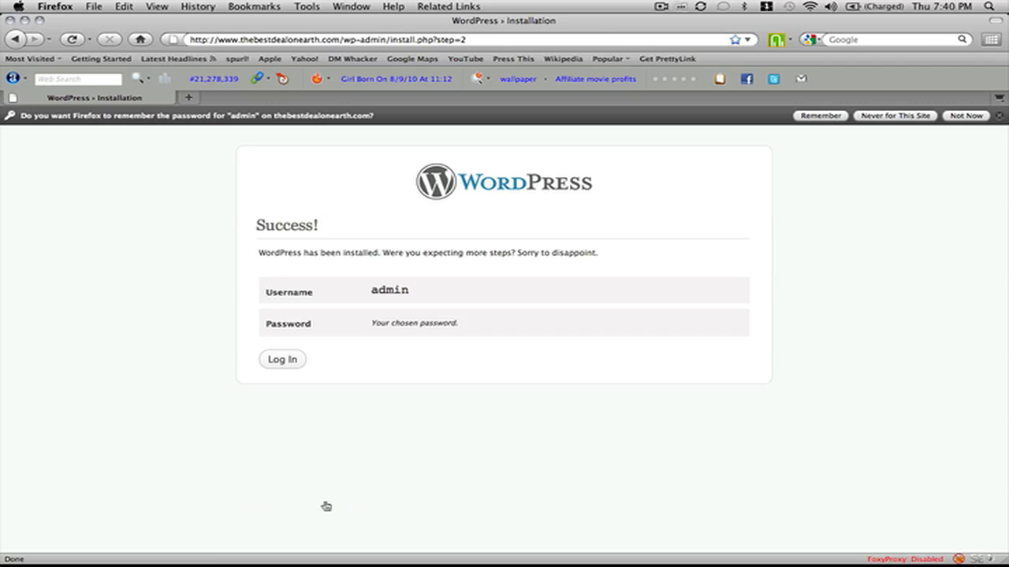
Log in as admin with the account password to reach the WordPress Dashboard.
{"action": "left_click", "coordinate": [288, 362]}
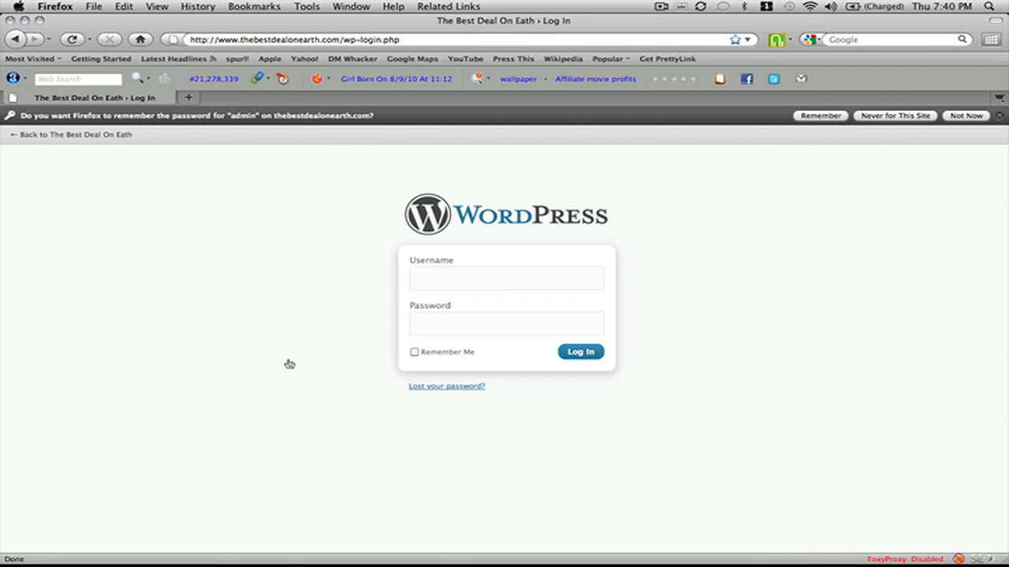
{"action": "type", "text": "admin"}
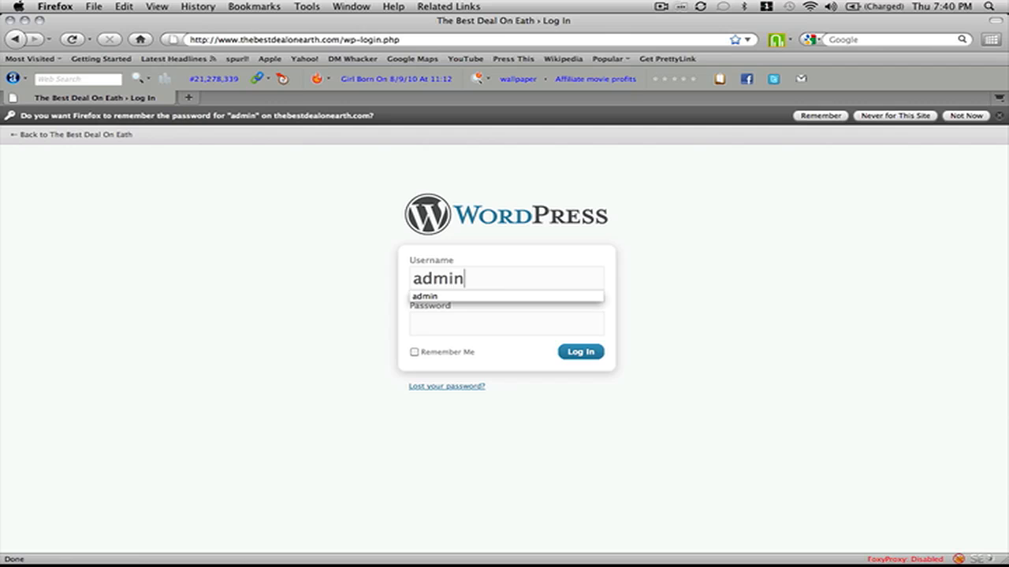
{"action": "key", "text": "Tab"}
{"action": "type", "text": "a•••••••"}
{"action": "key", "text": "Return"}
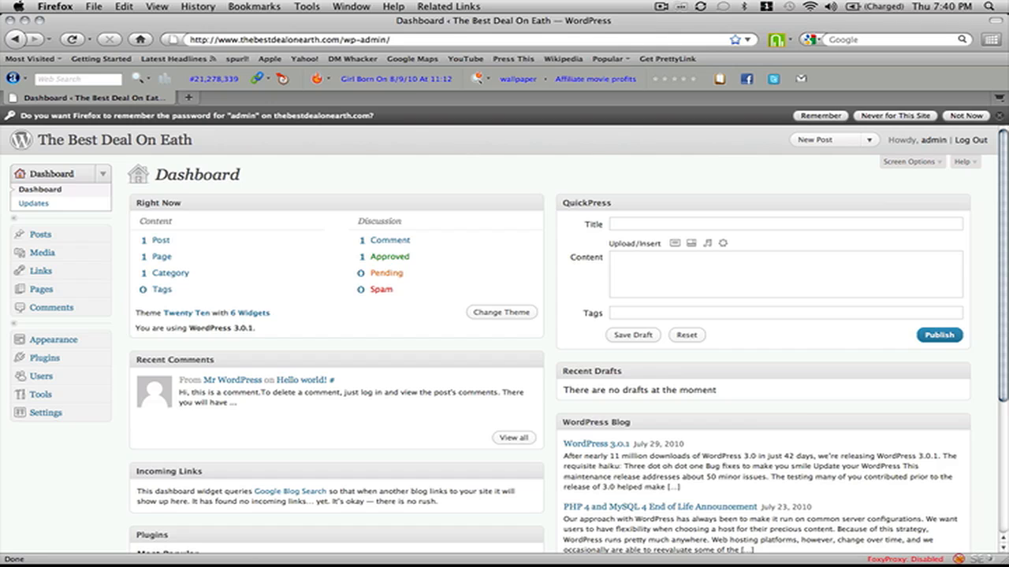
Remove wp-admin/ from the address to load the site's live front page.
{"action": "left_click", "coordinate": [346, 41]}
{"action": "key", "text": "shift+End"}
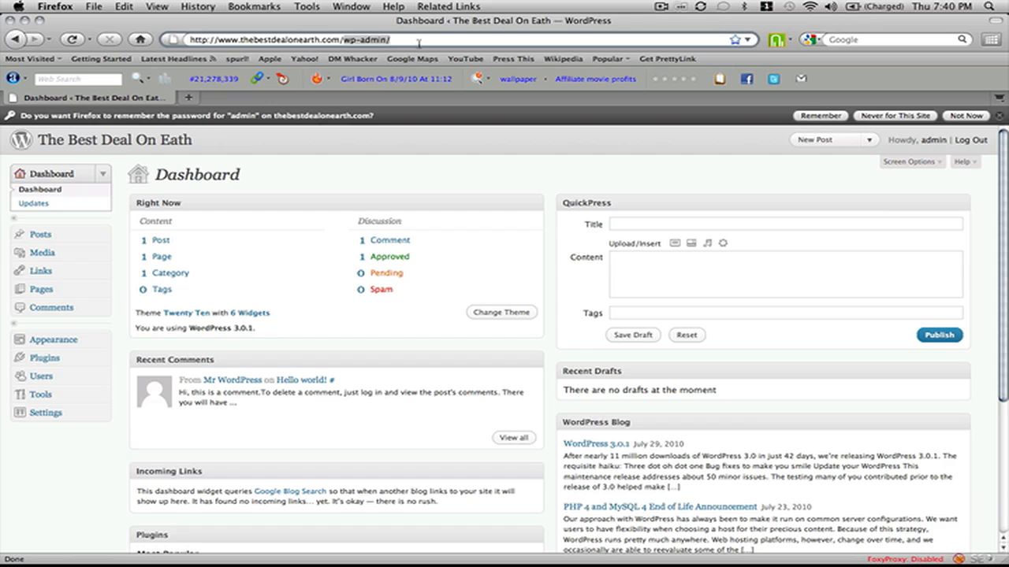
{"action": "key", "text": "BackSpace"}
{"action": "key", "text": "Return"}
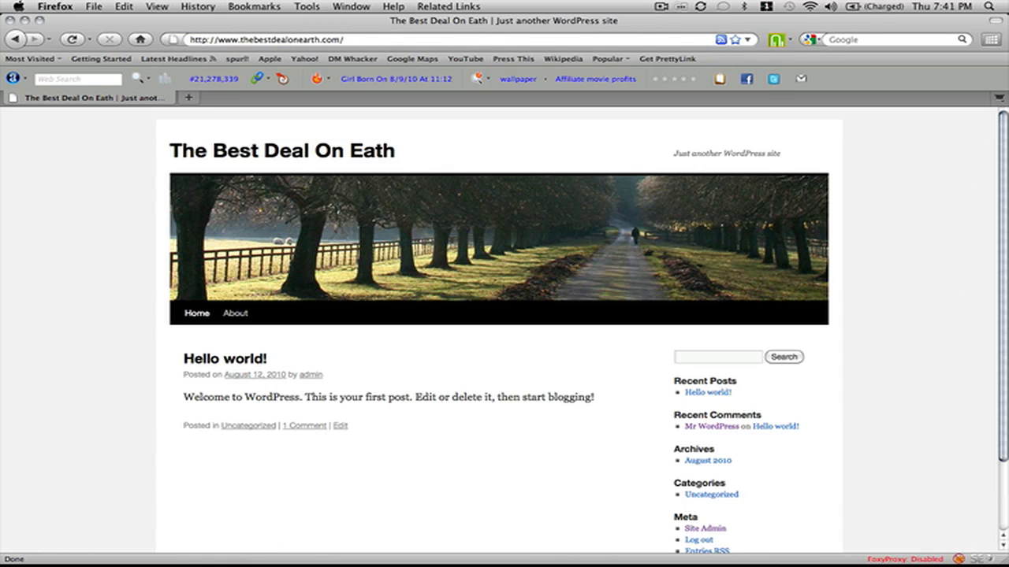
Scroll through the homepage showing The Best Deal On Eath and its Hello world! post.
{"action": "scroll", "coordinate": [530, 193], "scroll_direction": "down", "scroll_amount": 3}
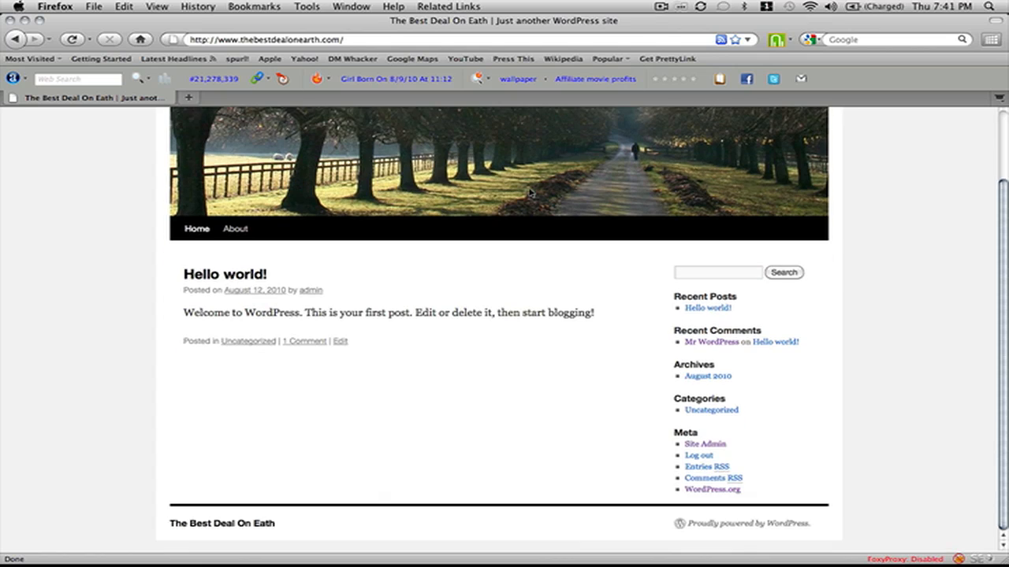
{"action": "scroll", "coordinate": [531, 192], "scroll_direction": "up", "scroll_amount": 3}
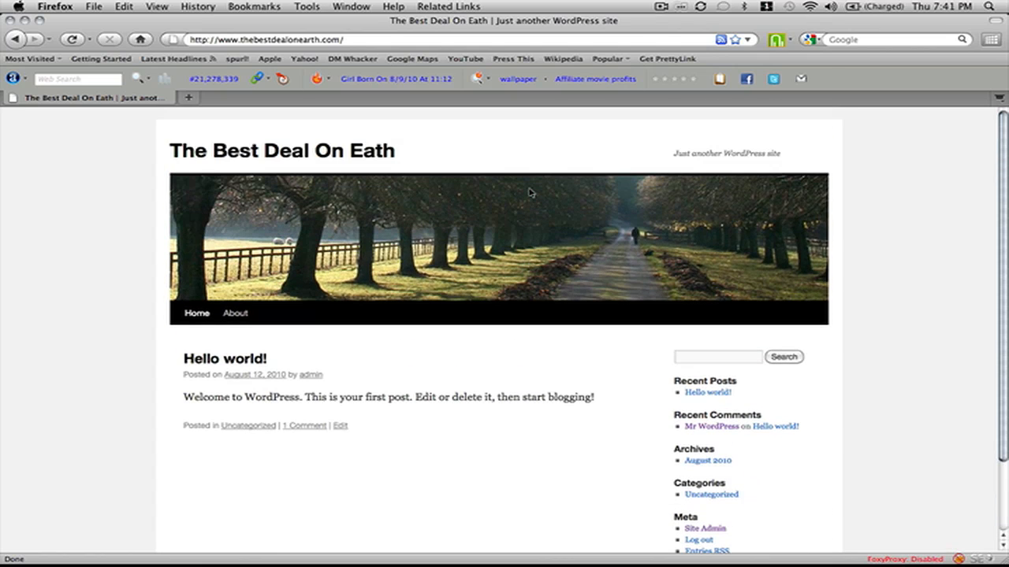
{"action": "scroll", "coordinate": [530, 192], "scroll_direction": "down", "scroll_amount": 3}
{"action": "scroll", "coordinate": [530, 192], "scroll_direction": "up", "scroll_amount": 3}
{"action": "scroll", "coordinate": [530, 192], "scroll_direction": "down", "scroll_amount": 3}
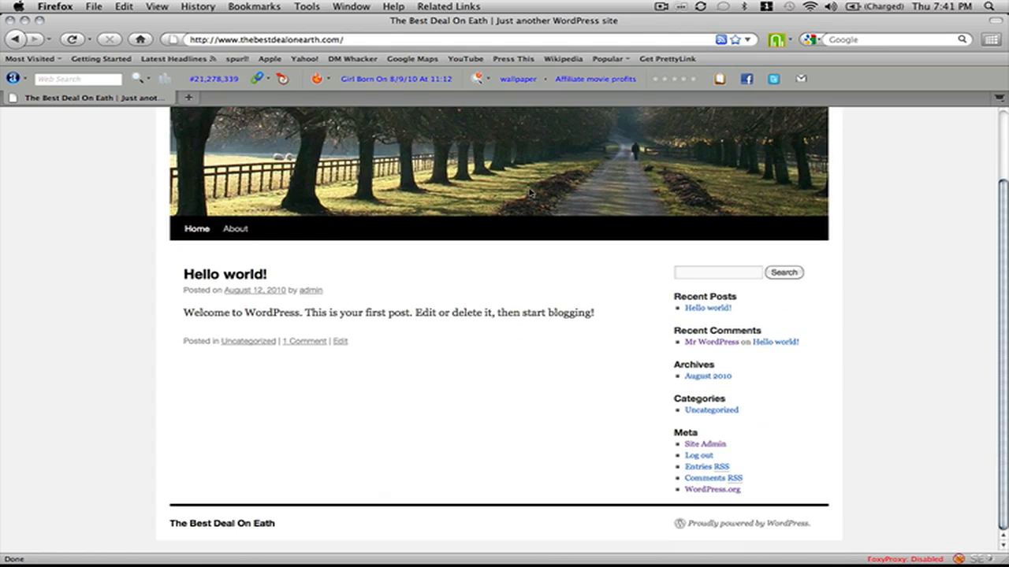
{"action": "scroll", "coordinate": [531, 192], "scroll_direction": "up", "scroll_amount": 3}
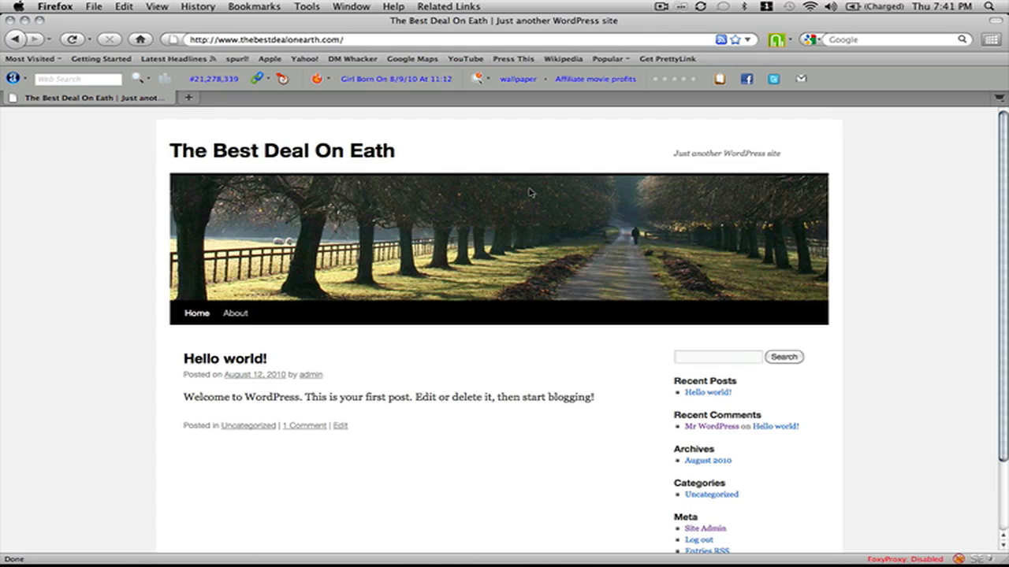